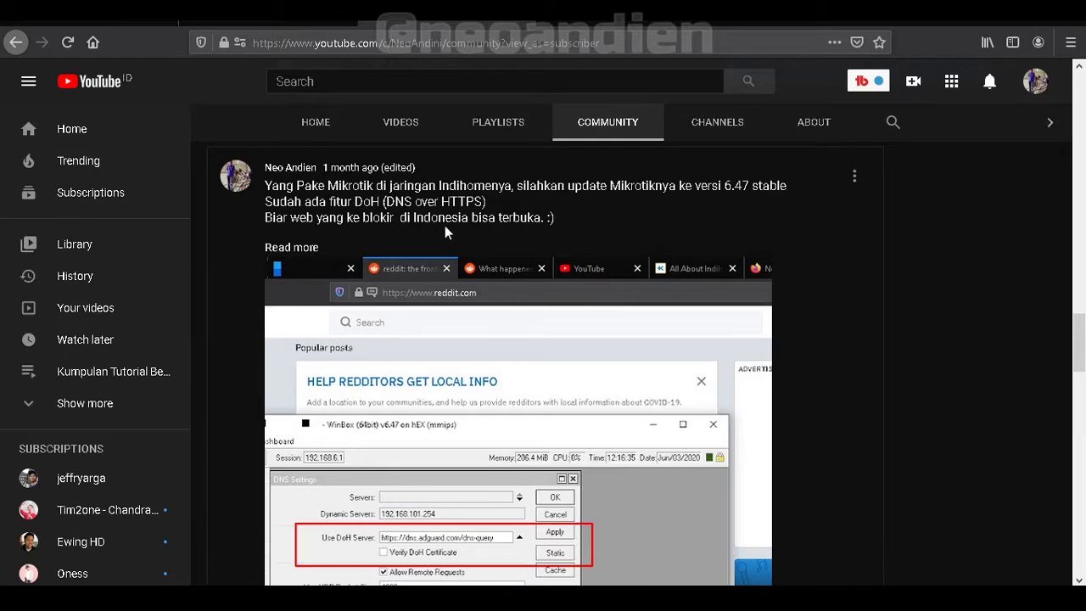
# - Read the community post about updating MikroTik to 6.47 and examine its screenshot of the DoH server settings
pyautogui.scroll(-3, 489, 221)
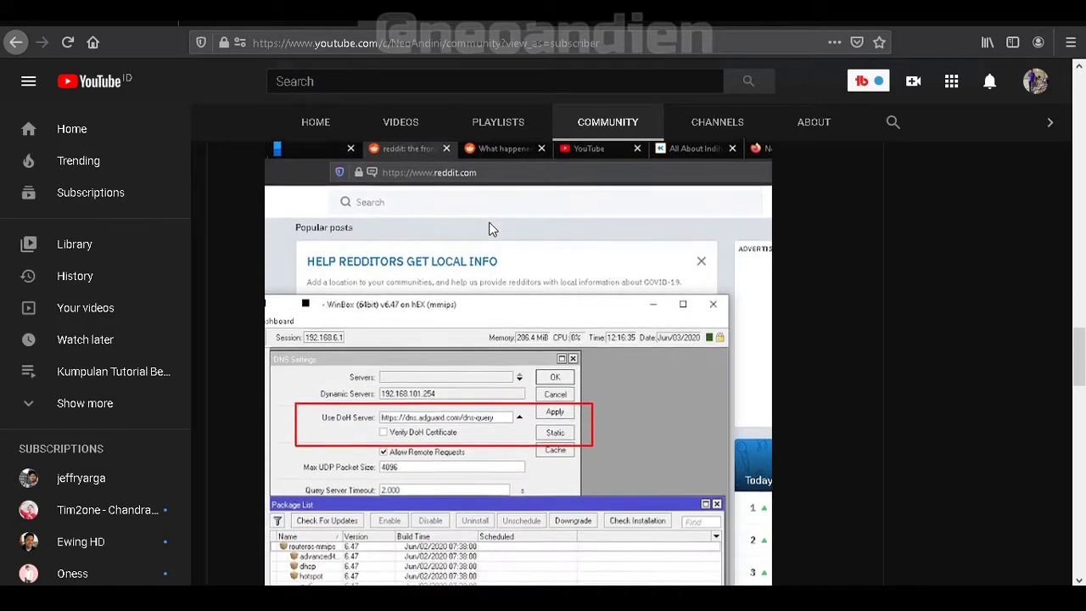
pyautogui.scroll(-3, 491, 230)
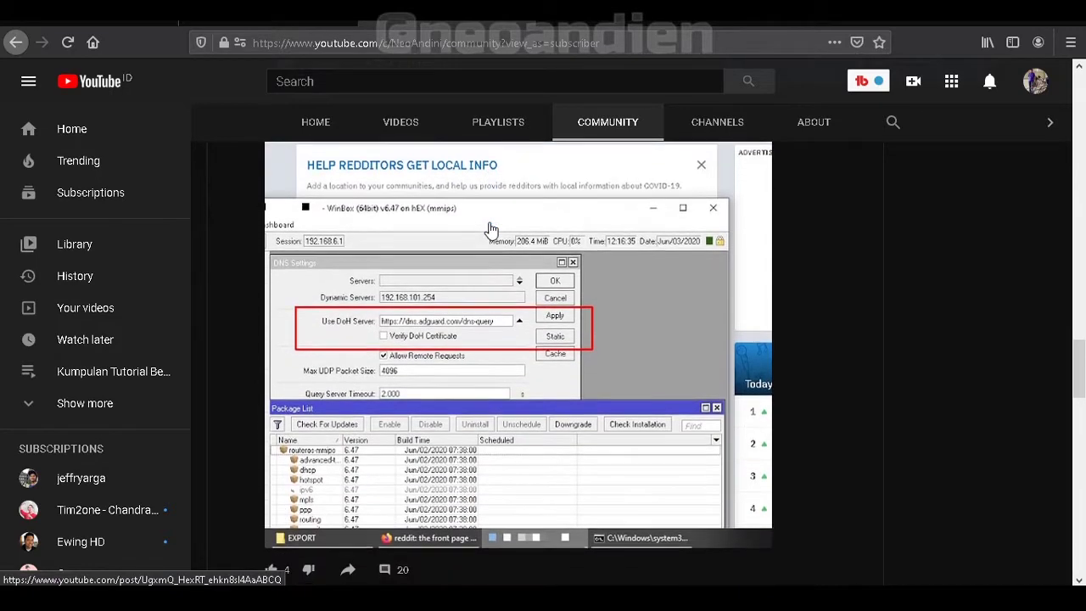
pyautogui.scroll(-2, 490, 229)
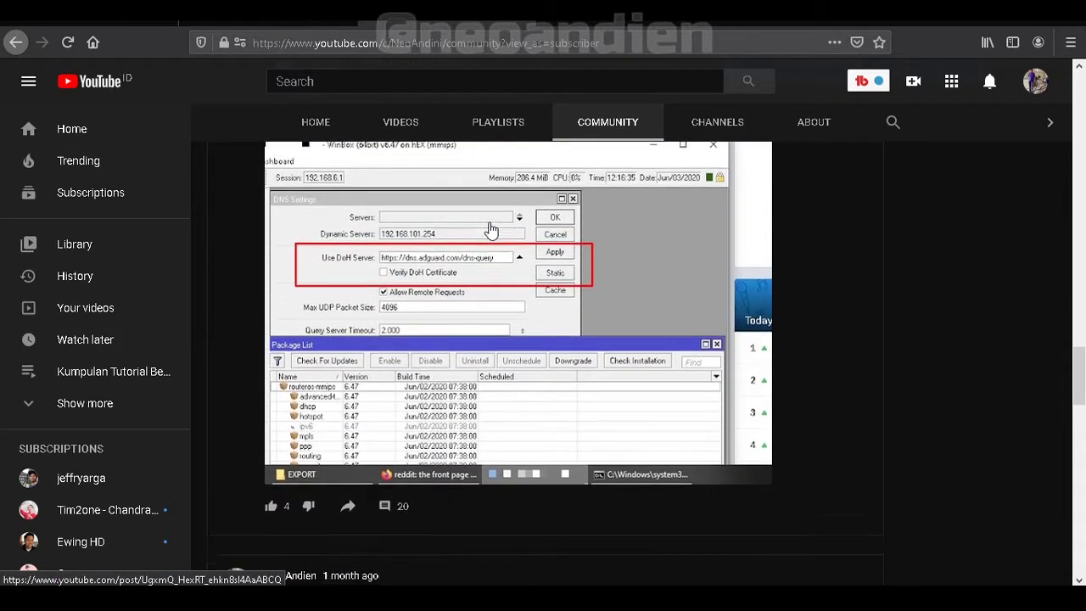
pyautogui.scroll(2, 490, 229)
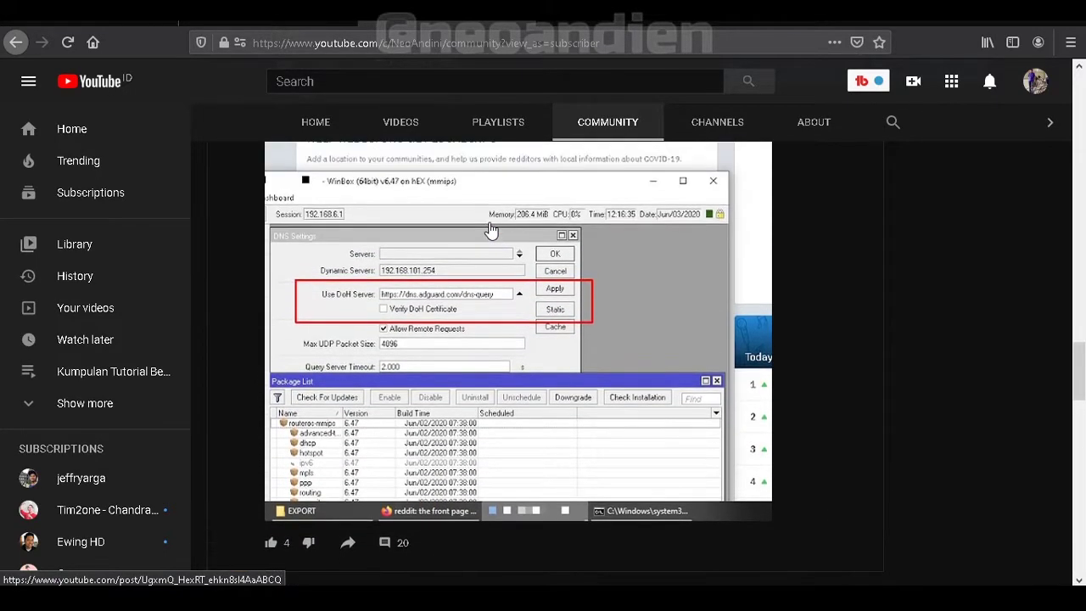
pyautogui.scroll(3, 491, 229)
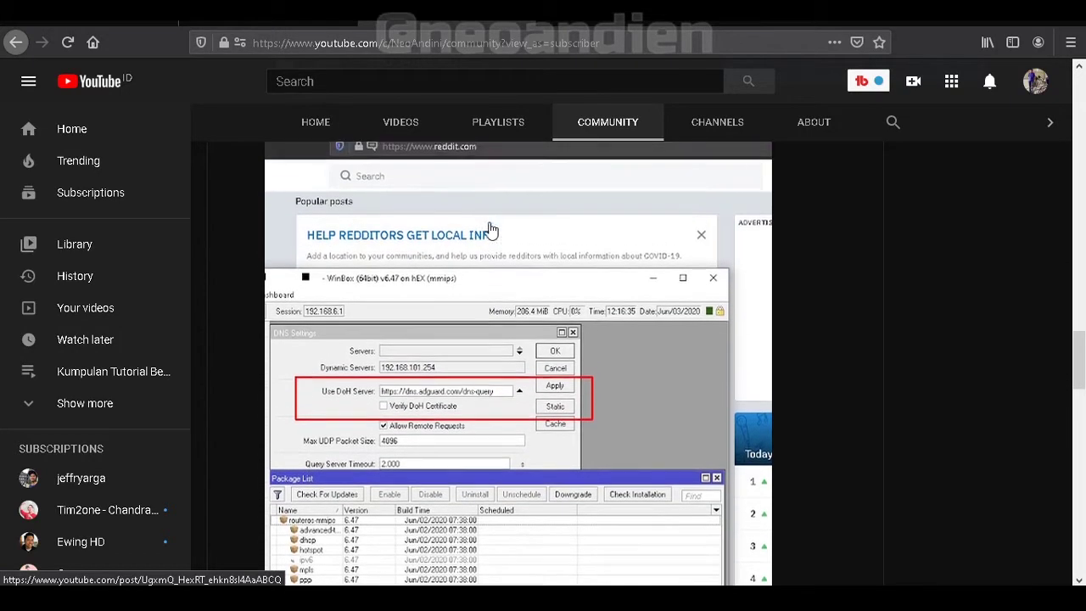
pyautogui.scroll(2, 491, 229)
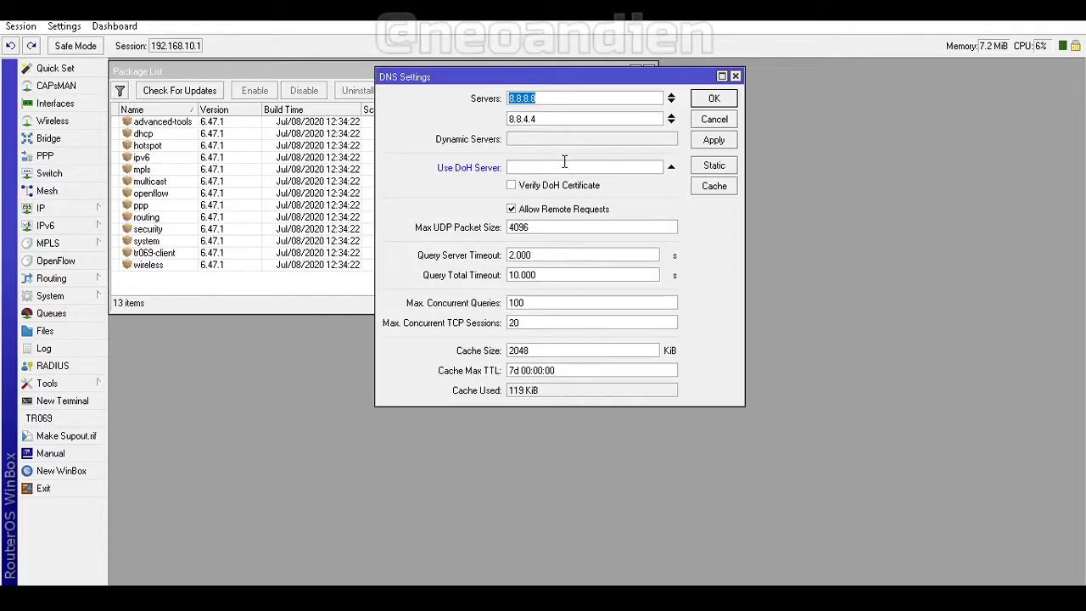
pyautogui.rightClick(562, 165)
pyautogui.click(594, 212)
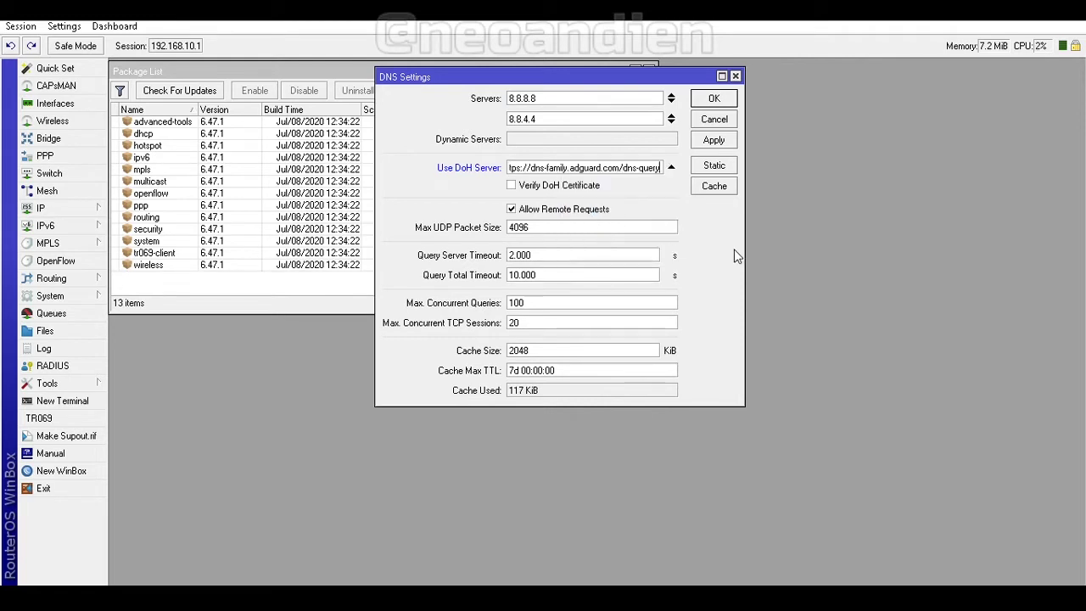
pyautogui.moveTo(747, 250)
pyautogui.mouseDown()
pyautogui.moveTo(806, 246)
pyautogui.moveTo(765, 255)
pyautogui.mouseUp()
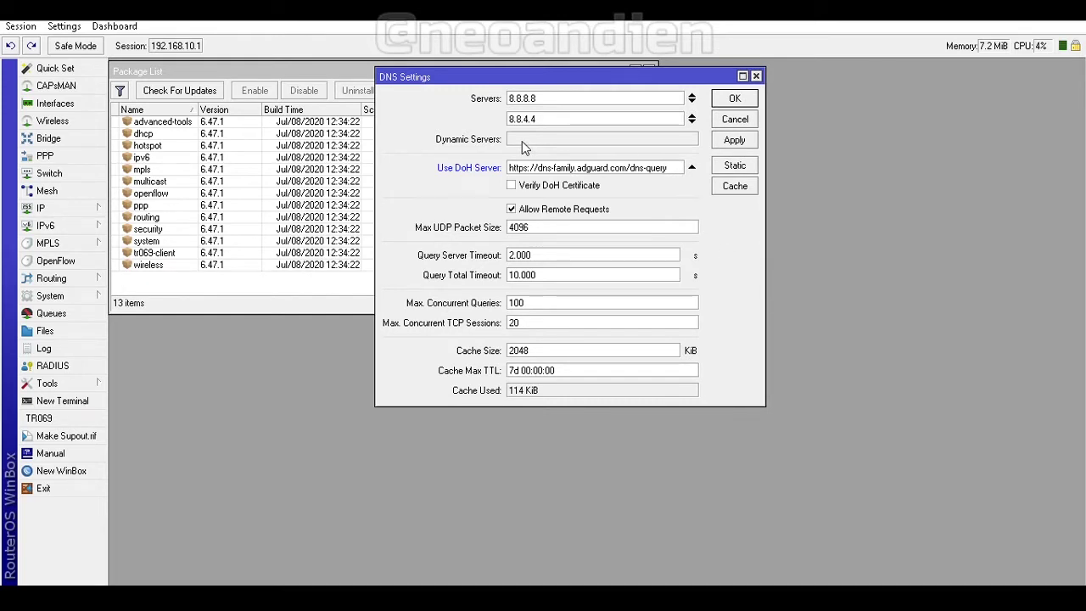
# - Check the installed RouterOS packages for updates on the stable channel and look through the changelog
pyautogui.click(50, 295)
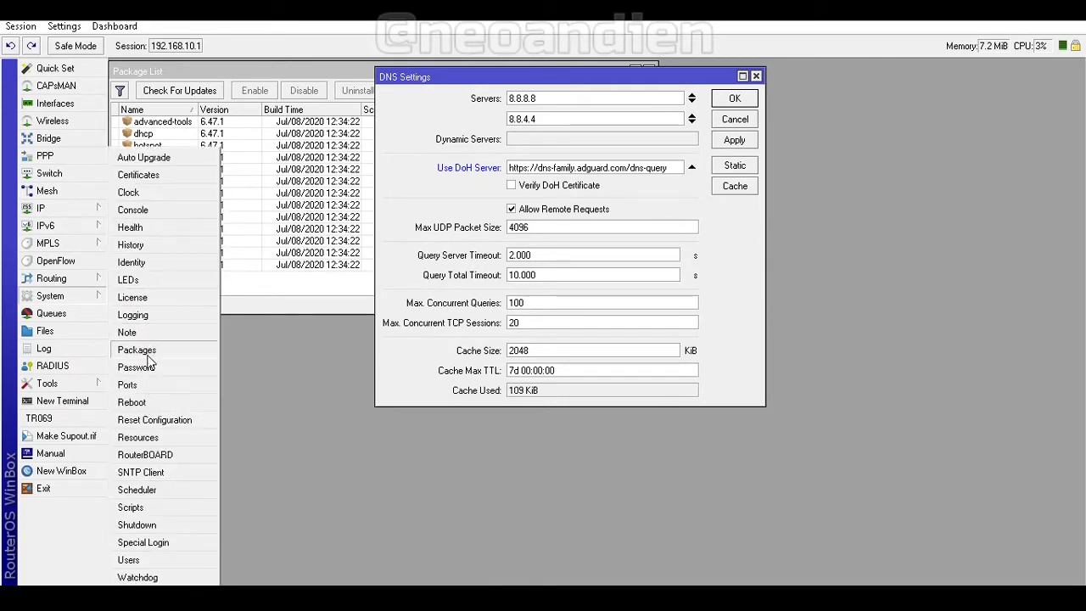
pyautogui.click(146, 350)
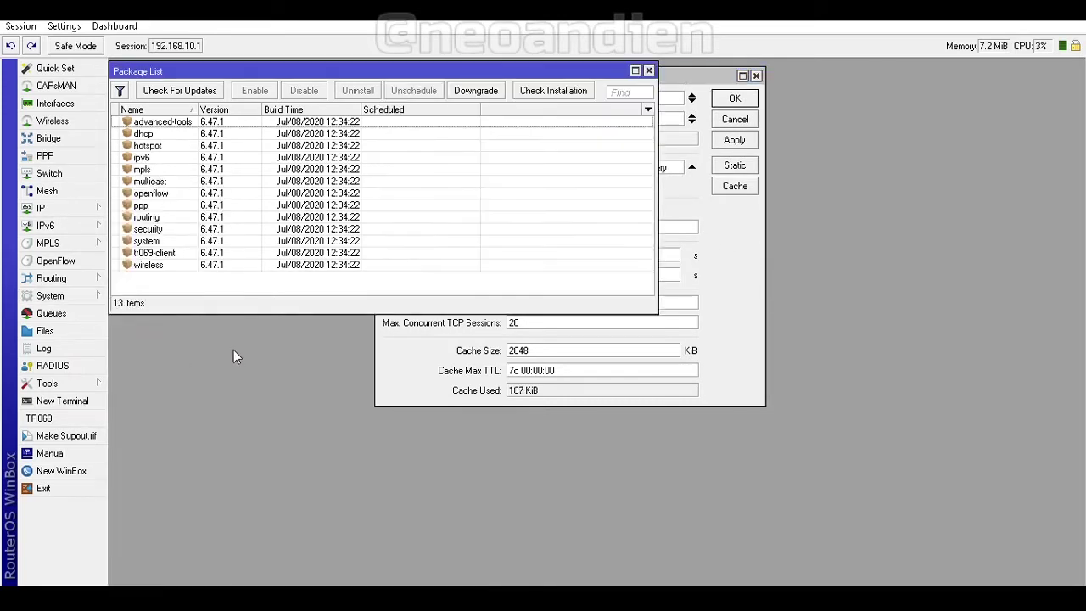
pyautogui.click(404, 384)
pyautogui.click(179, 90)
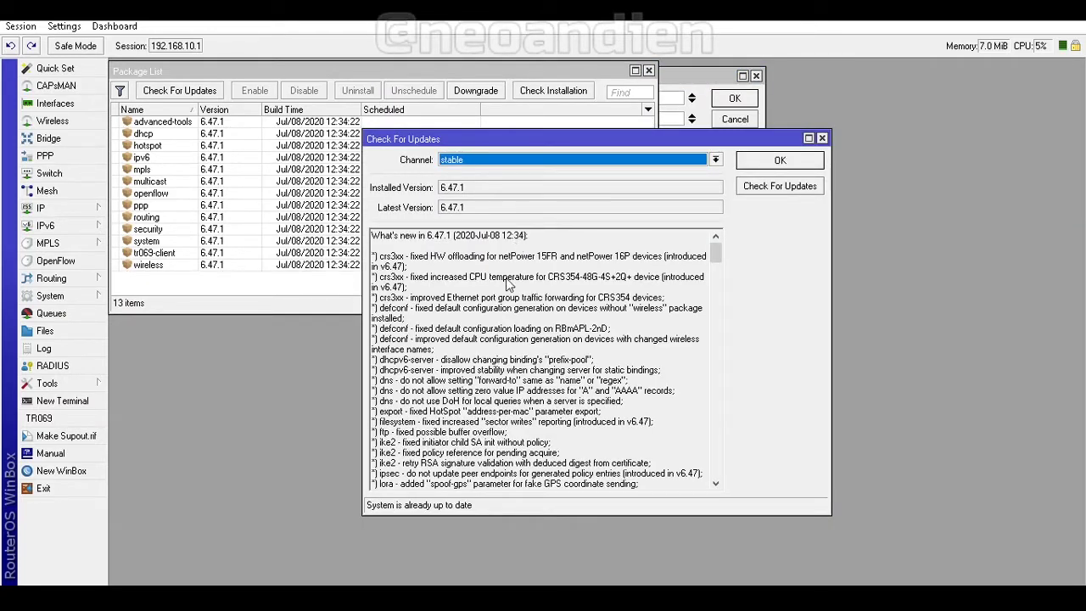
pyautogui.moveTo(715, 256); pyautogui.dragTo(727, 302)
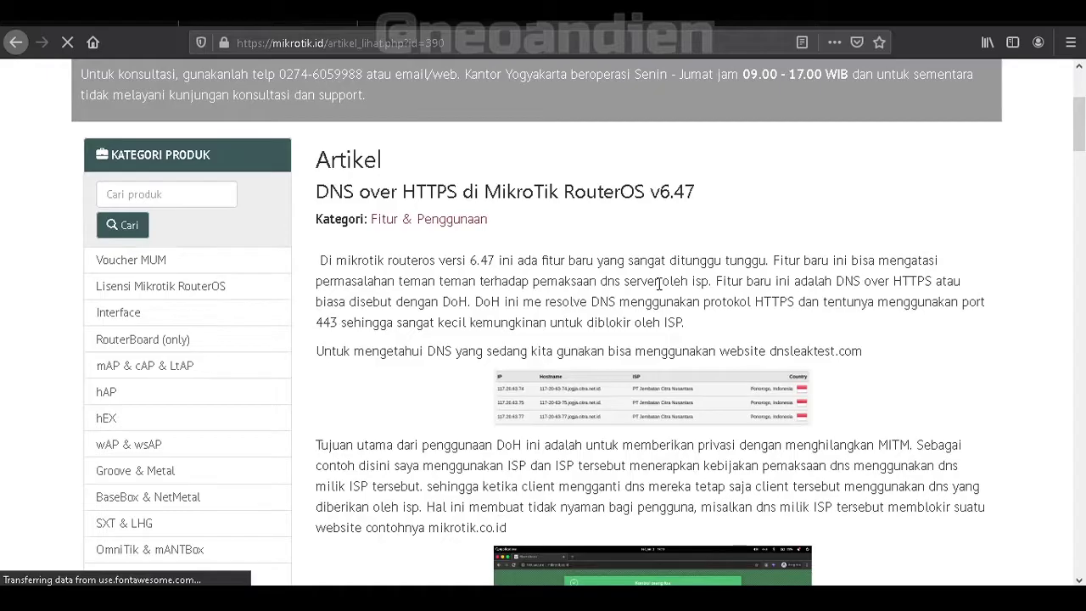
# - In the browser, read the Mikrotik.ID article on DNS over HTTPS, copy the address dnsleaktest.com from it and open it in a new tab
pyautogui.scroll(-1, 659, 284)
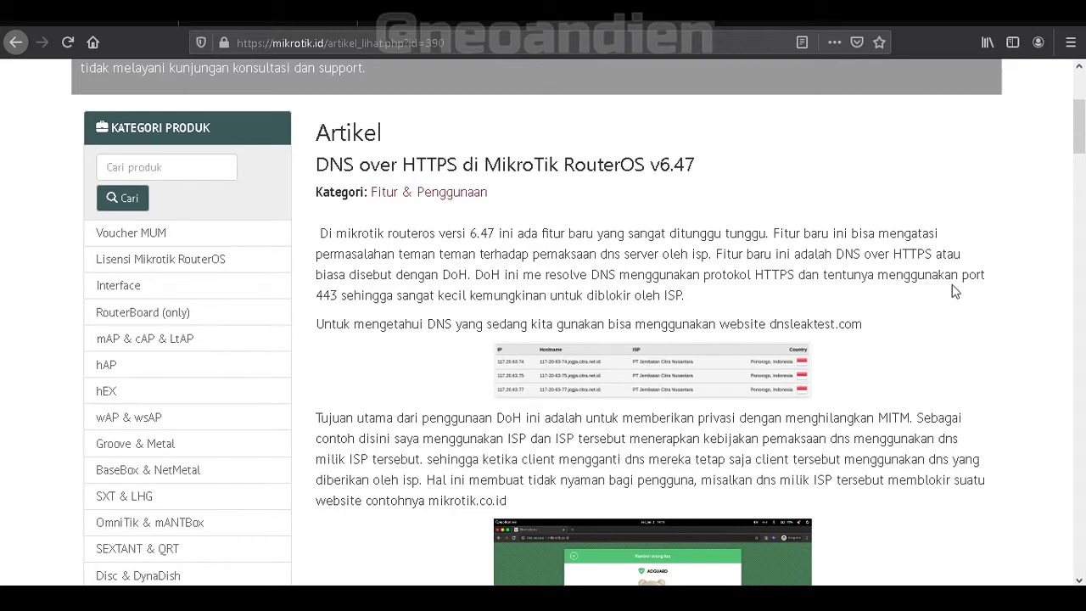
pyautogui.scroll(-1, 955, 291)
pyautogui.scroll(-1, 957, 291)
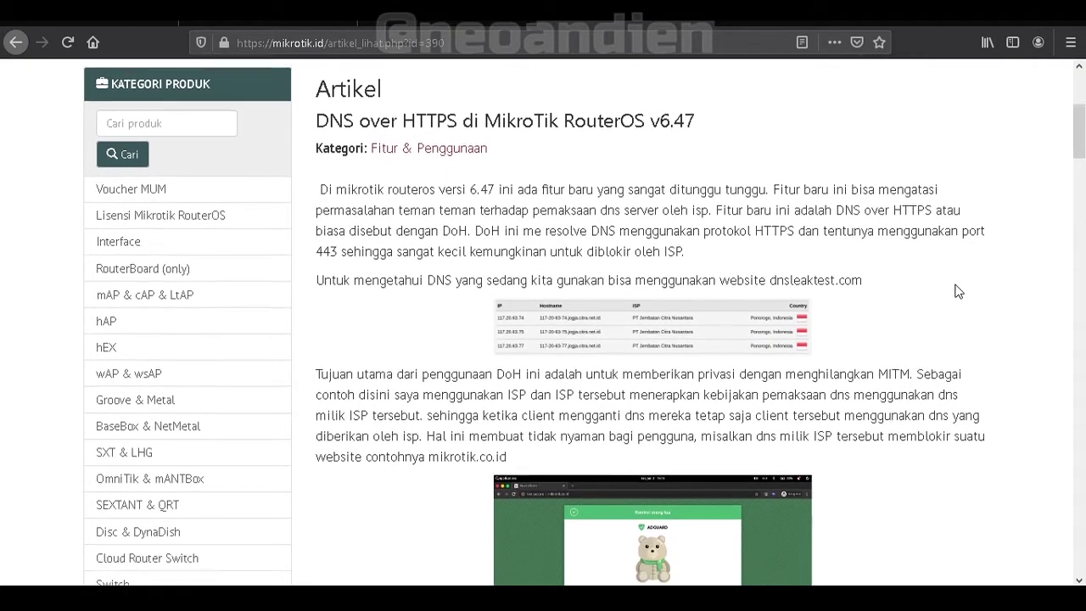
pyautogui.scroll(-1, 957, 291)
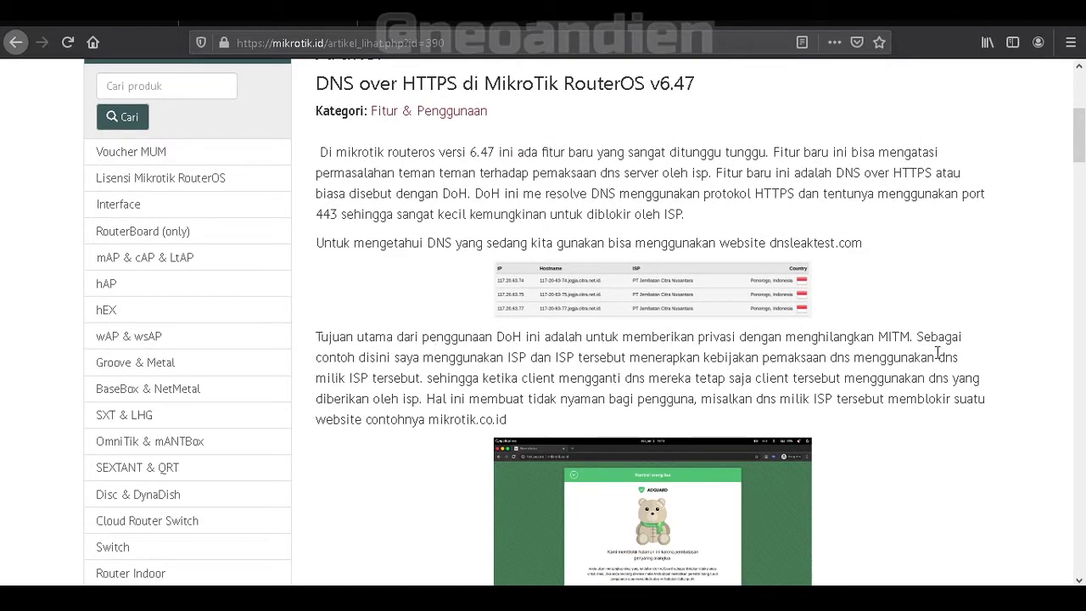
pyautogui.moveTo(864, 243); pyautogui.dragTo(770, 245)
pyautogui.rightClick(771, 246)
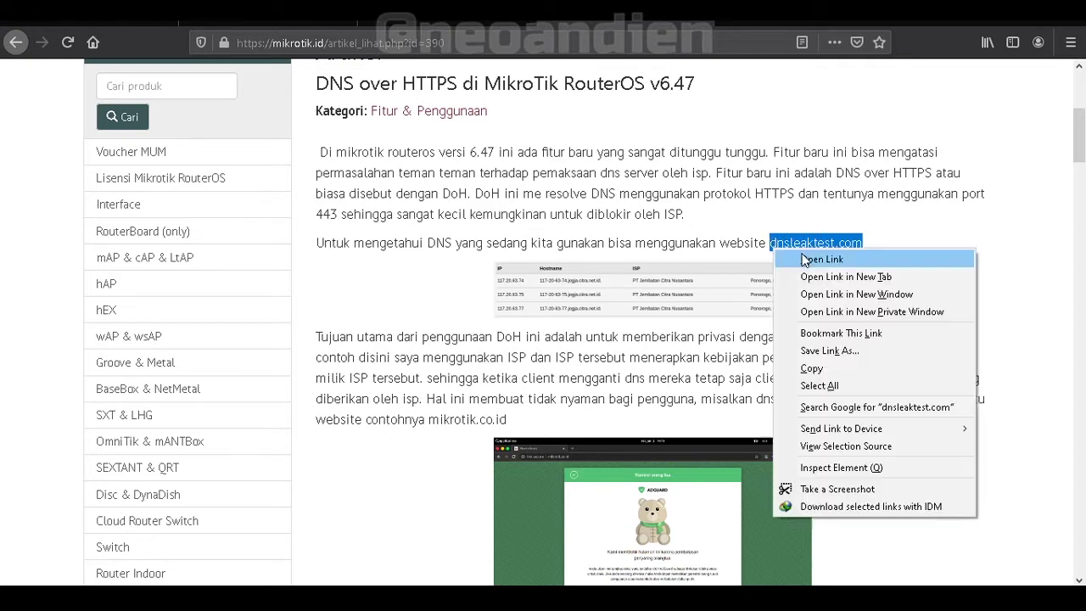
pyautogui.click(857, 369)
pyautogui.click(738, 24)
pyautogui.rightClick(719, 40)
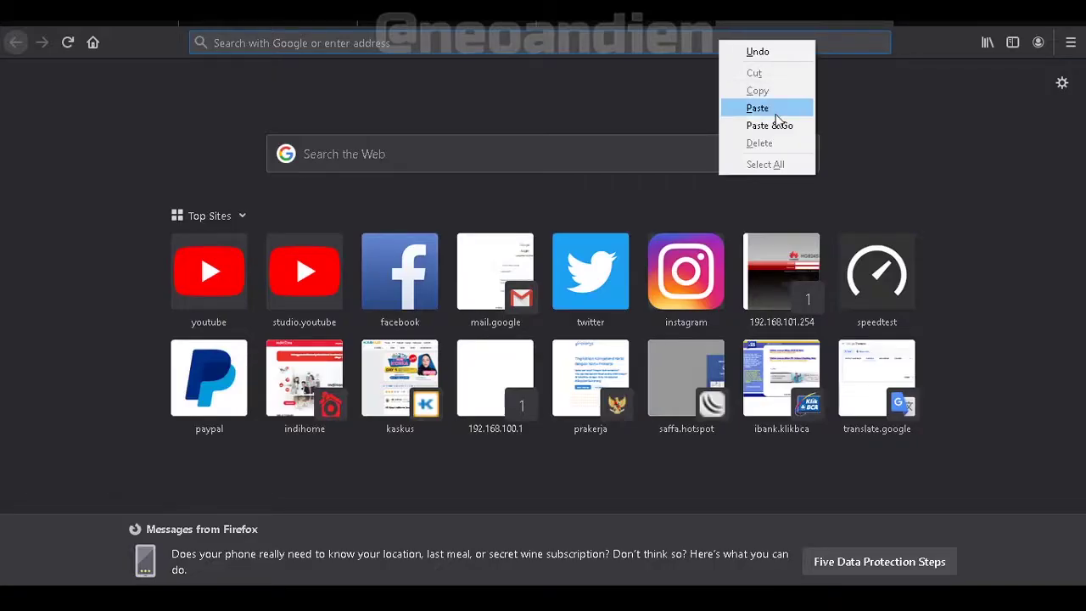
pyautogui.click(776, 123)
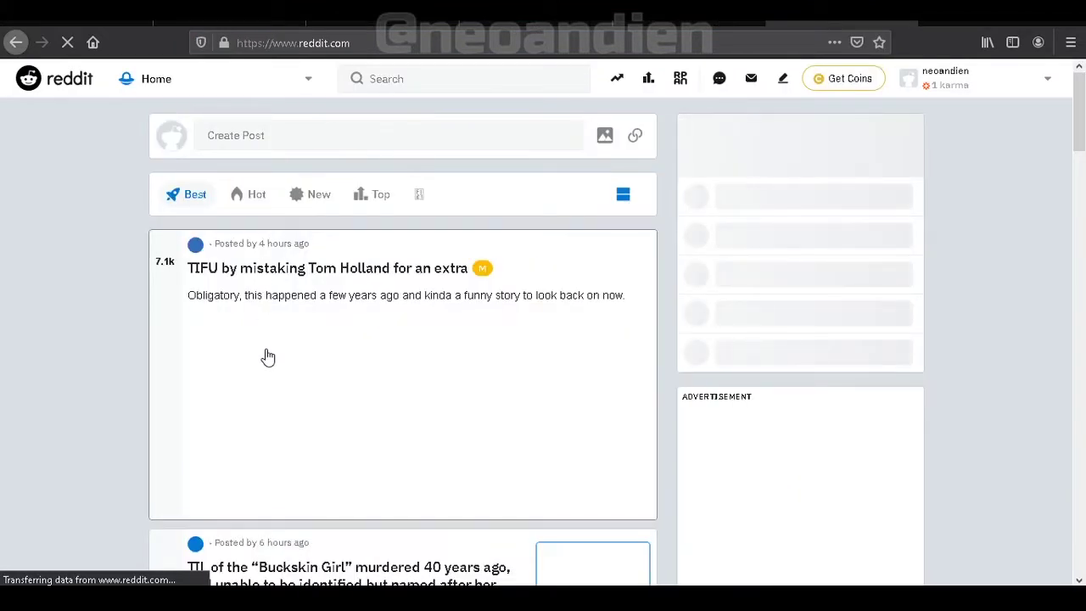
# - Look over the Reddit home feed and open the Mikrotik.ID article on DNS over HTTPS from the Google results
pyautogui.scroll(-3, 233, 258)
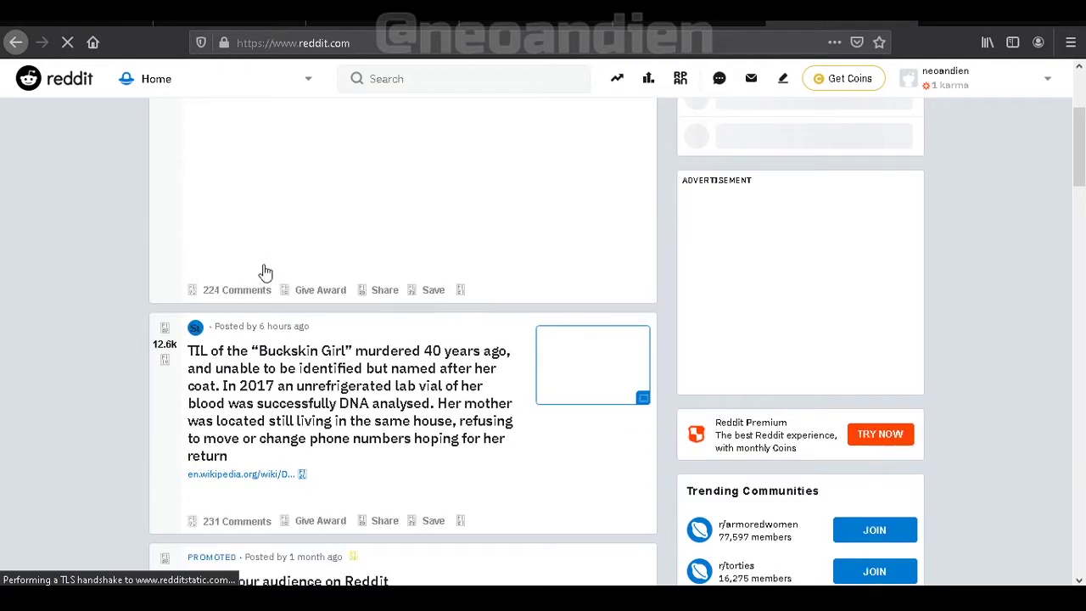
pyautogui.scroll(-4, 262, 274)
pyautogui.scroll(7, 133, 266)
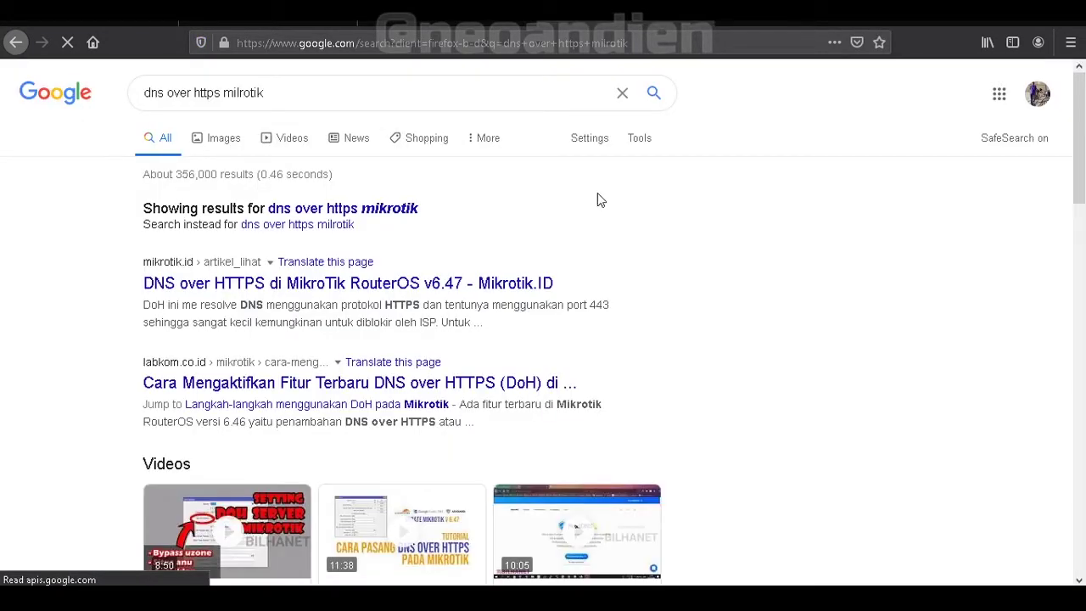
pyautogui.click(463, 287)
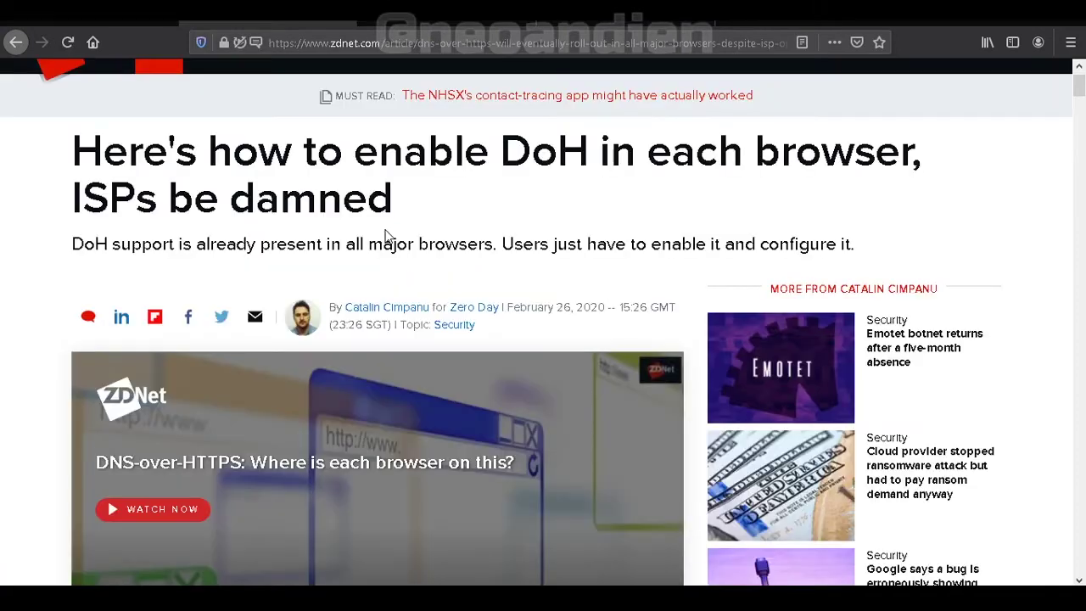
# - Read the ZDNet article on enabling DoH as far as its Firefox section, and switch to the AdGuard DNS providers page
pyautogui.scroll(-2, 385, 236)
pyautogui.scroll(-1, 389, 236)
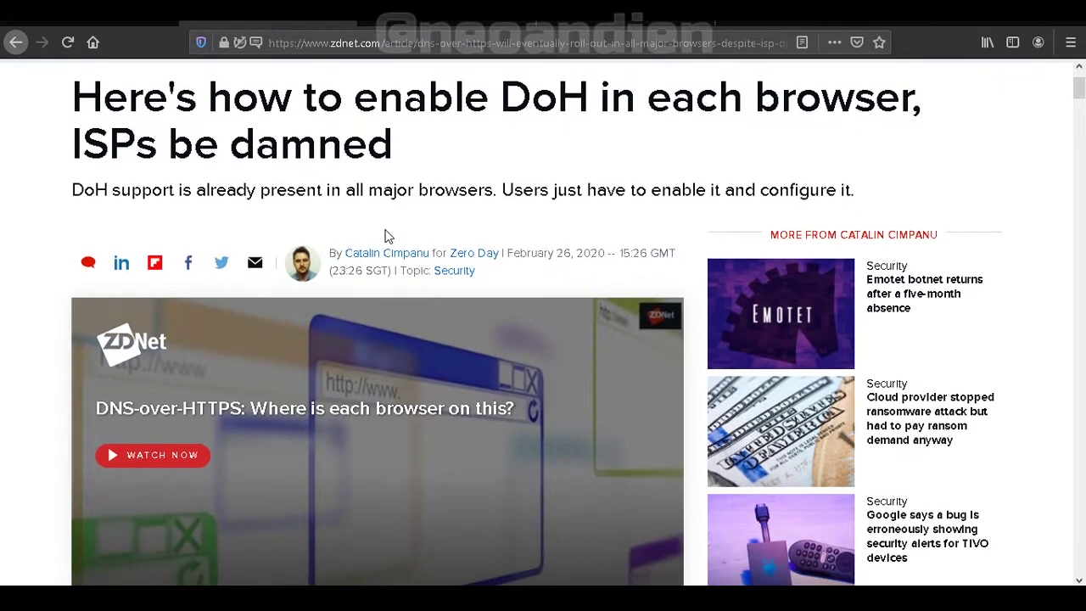
pyautogui.scroll(-5, 386, 236)
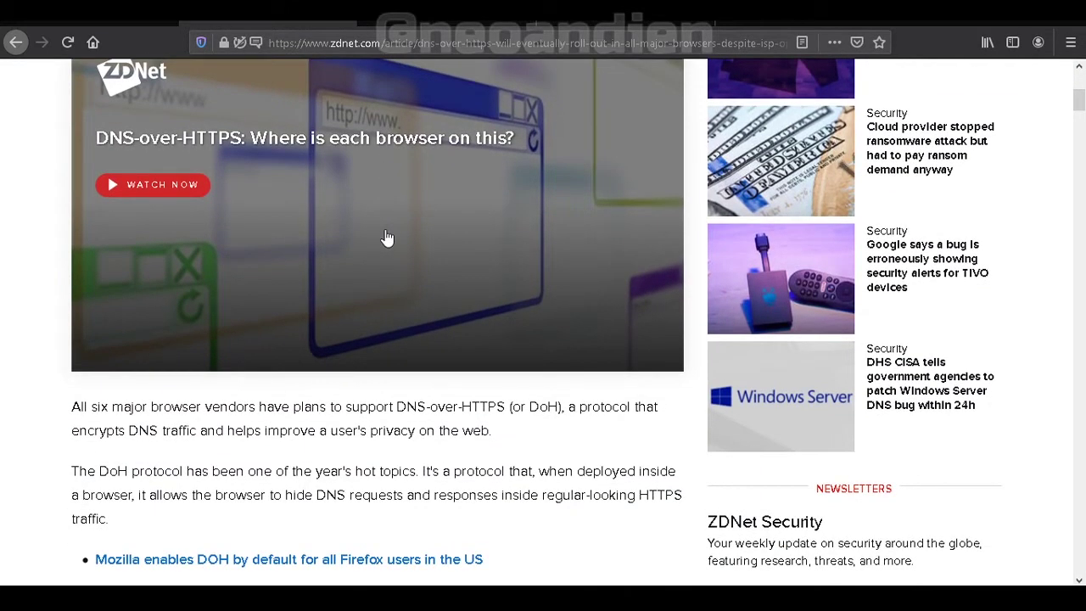
pyautogui.scroll(-5, 387, 237)
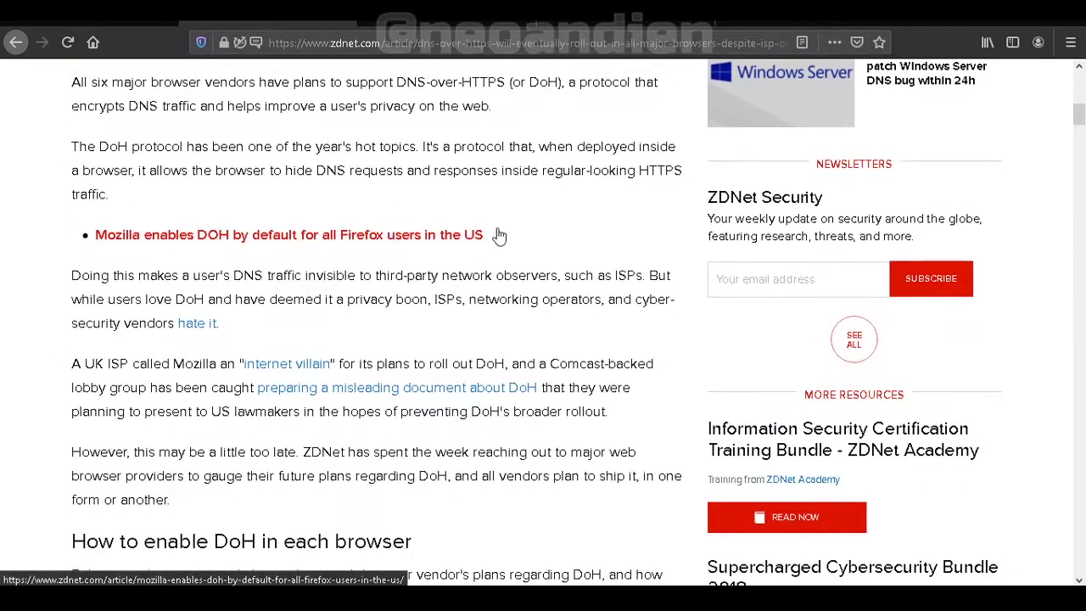
pyautogui.moveTo(1080, 115); pyautogui.dragTo(1080, 288)
pyautogui.scroll(-1, 466, 239)
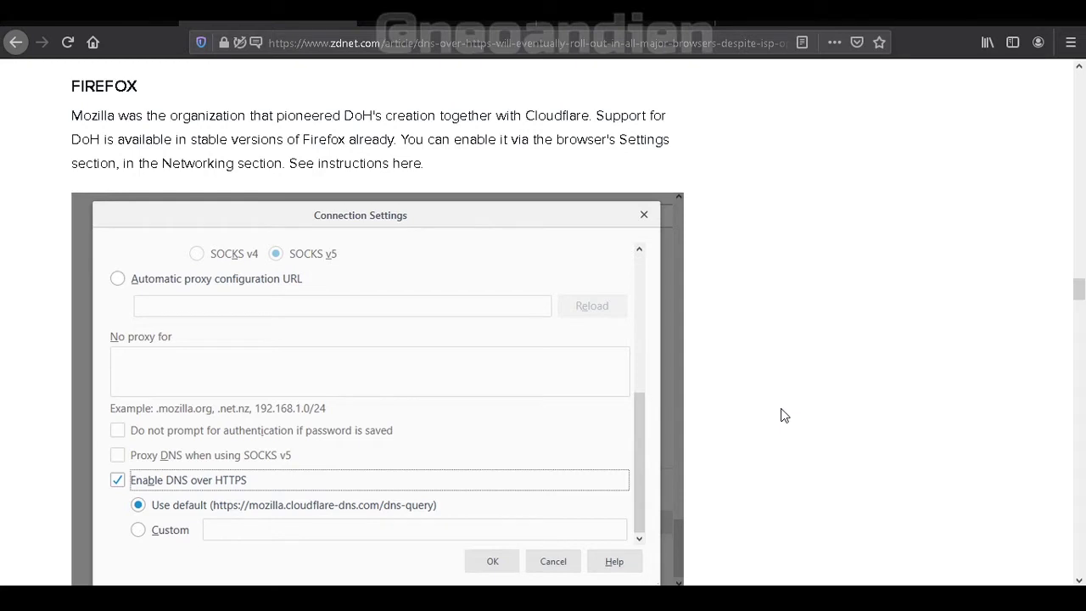
pyautogui.hotkey('ctrl', 'Tab')
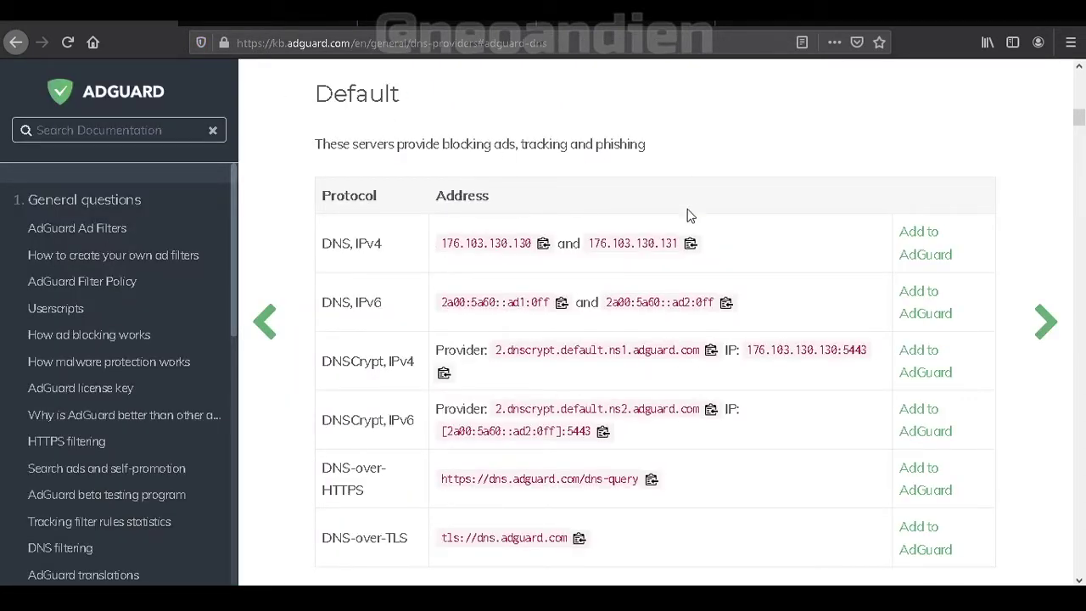
# - Open the Connection Settings from the Network Settings section of Firefox's general options
pyautogui.click(1071, 42)
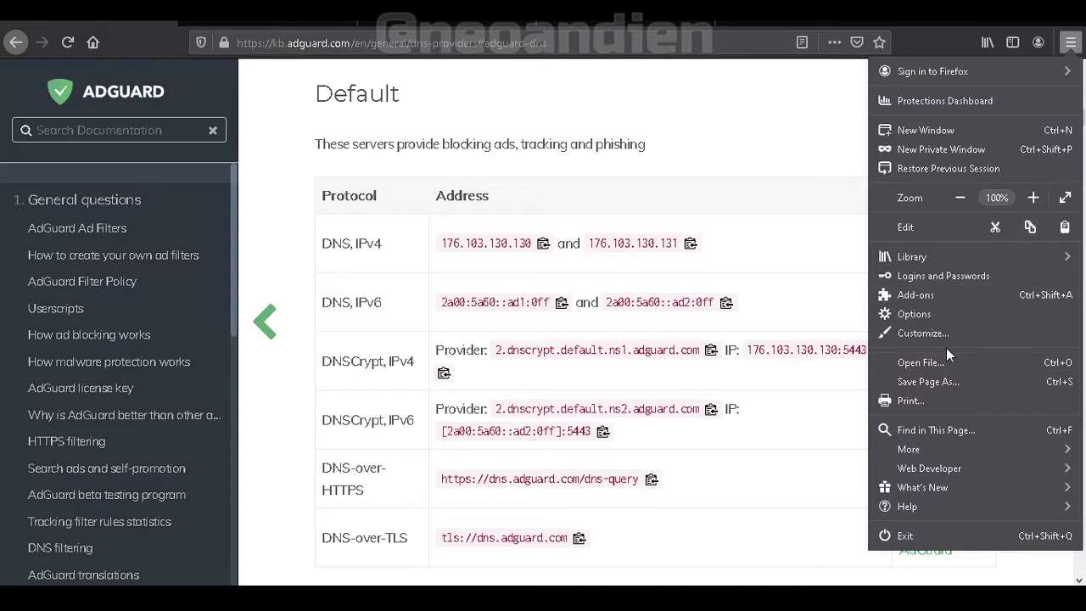
pyautogui.click(929, 314)
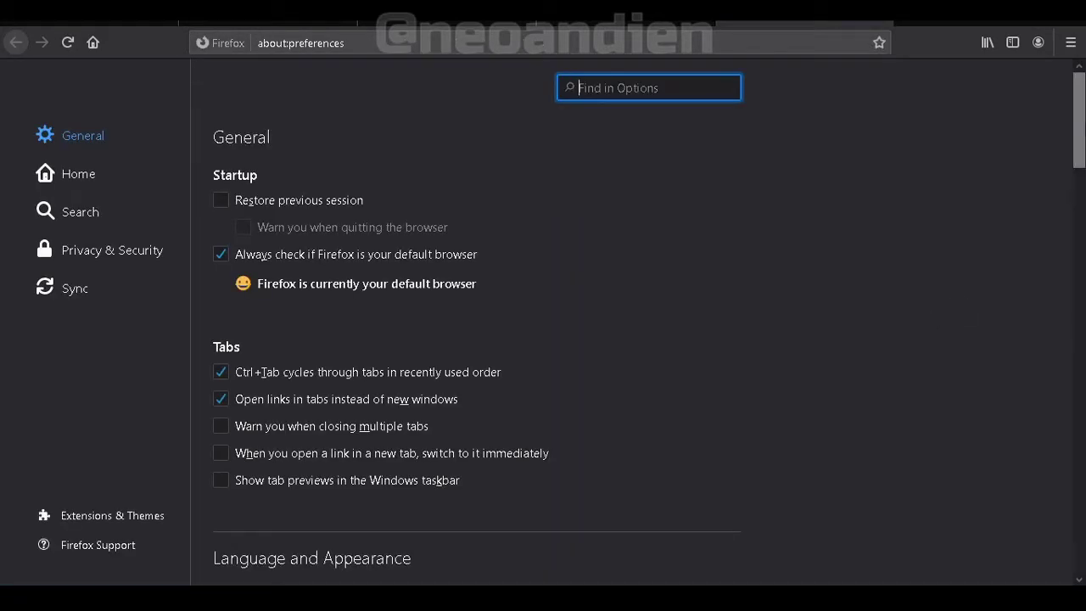
pyautogui.scroll(-4, 1079, 162)
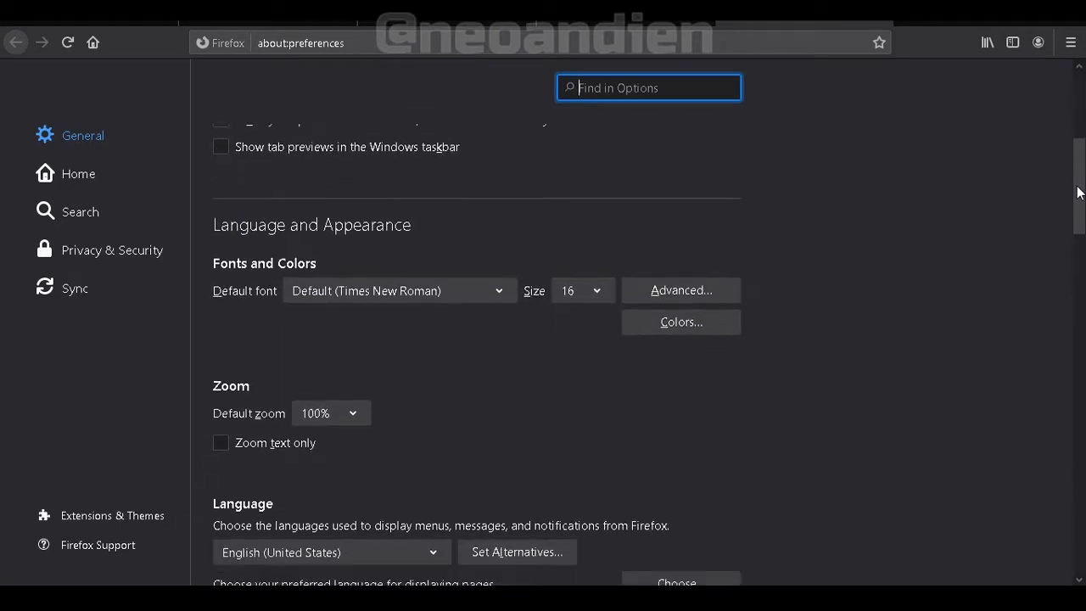
pyautogui.scroll(-9, 1080, 192)
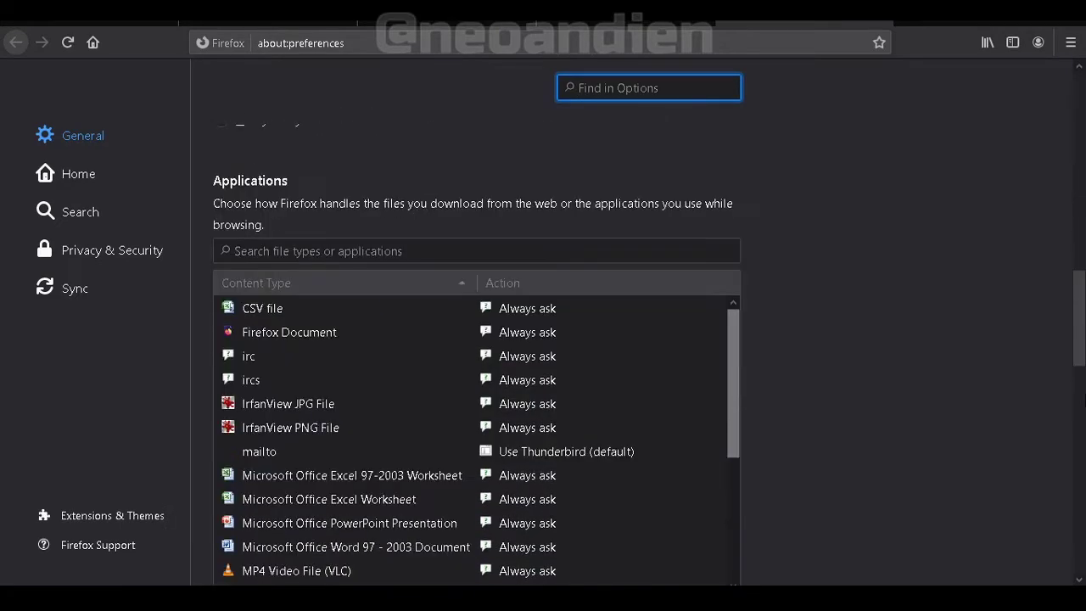
pyautogui.scroll(-12, 1084, 461)
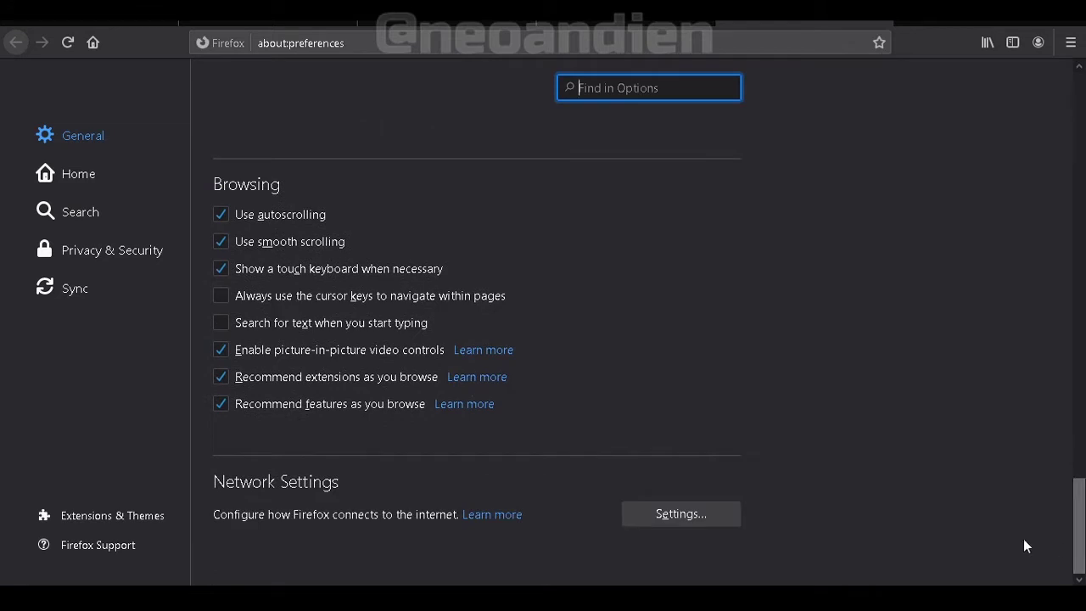
pyautogui.click(693, 512)
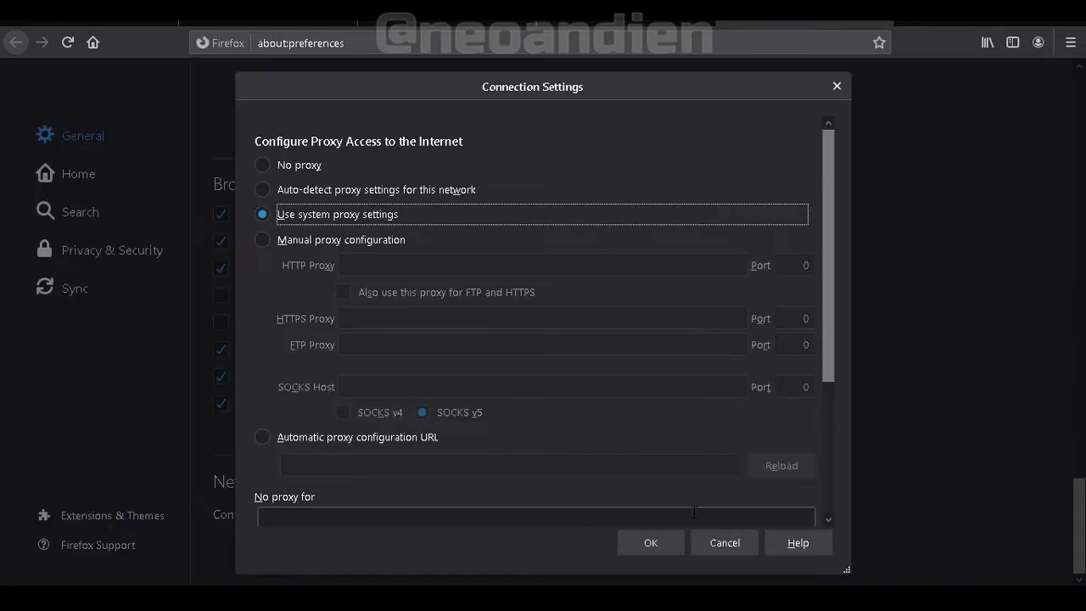
# - Enable DNS over HTTPS in the Connection Settings and set its provider to Custom
pyautogui.scroll(-4, 280, 483)
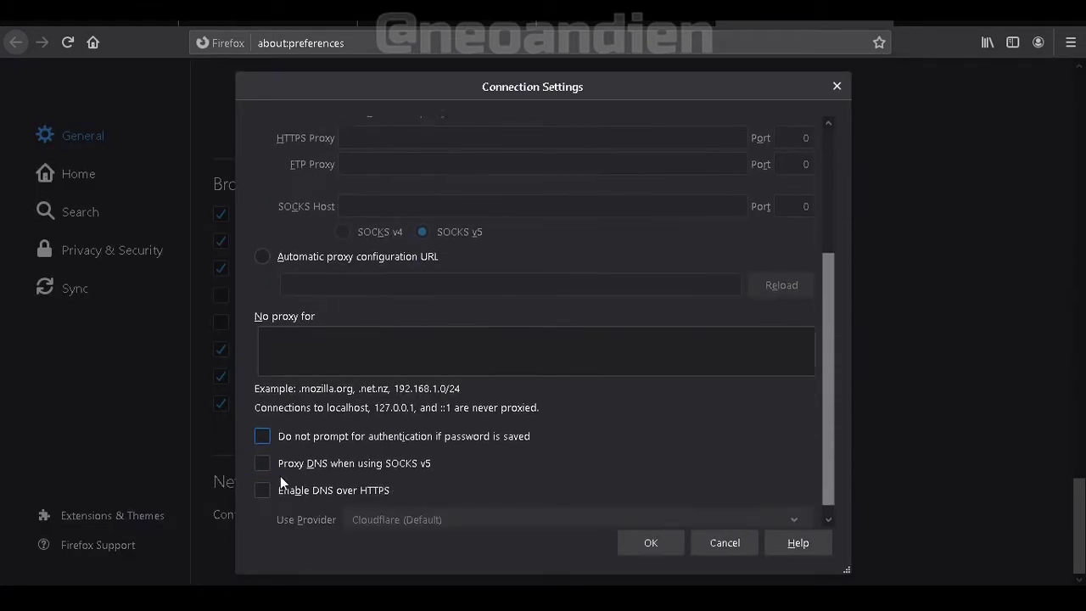
pyautogui.click(266, 482)
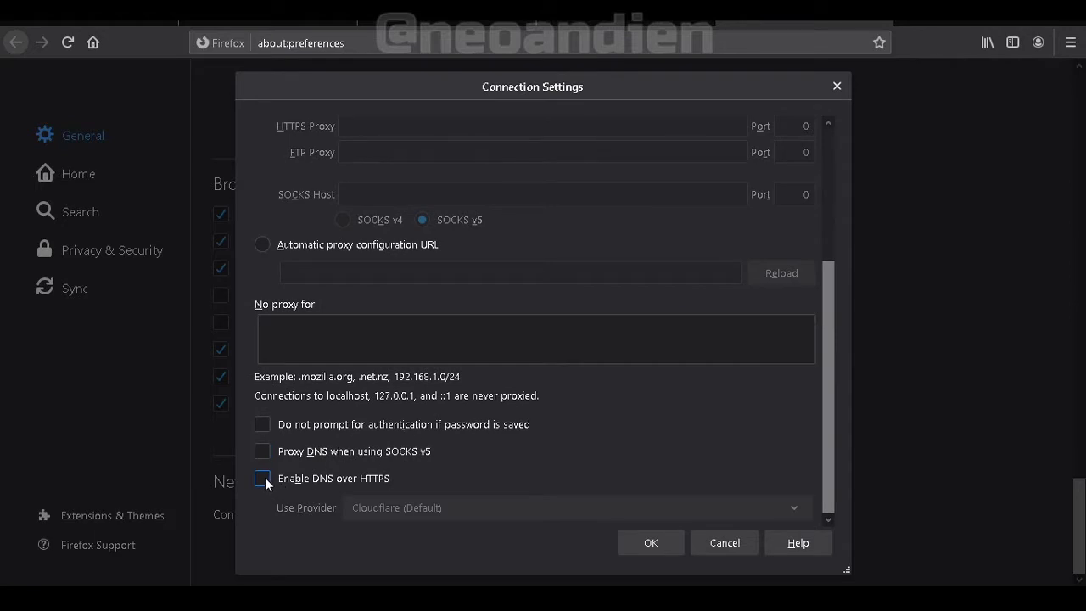
pyautogui.click(411, 503)
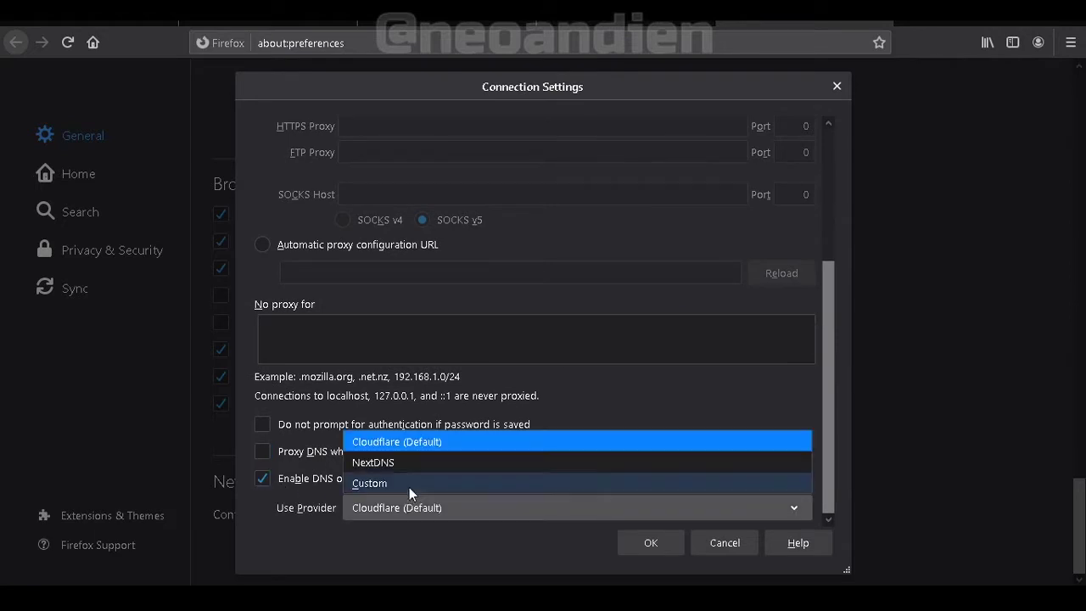
pyautogui.click(411, 462)
pyautogui.click(400, 509)
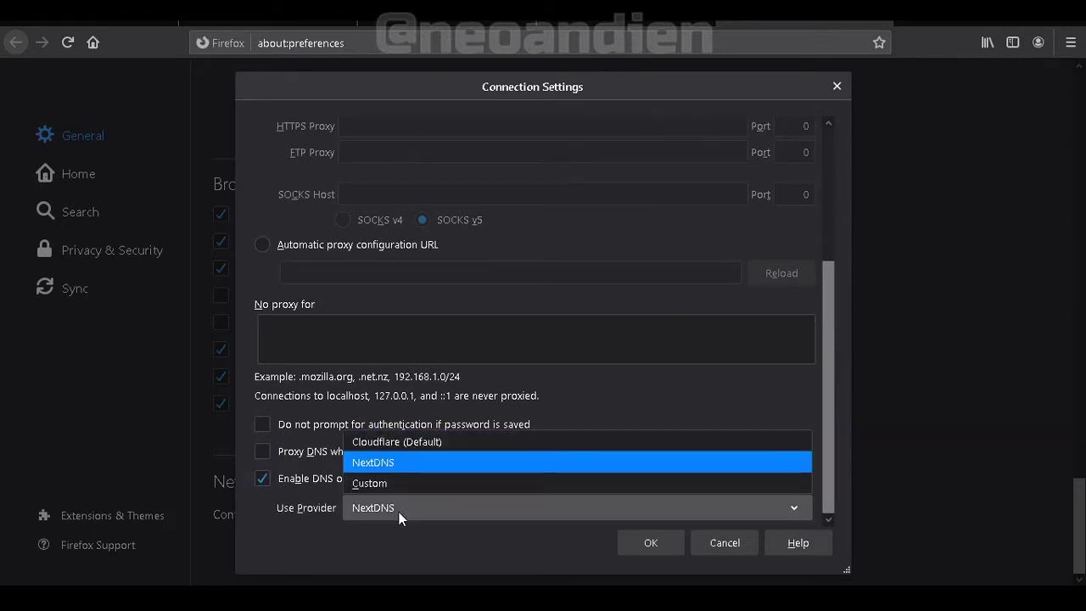
pyautogui.click(403, 461)
pyautogui.press('Up')
pyautogui.click(391, 507)
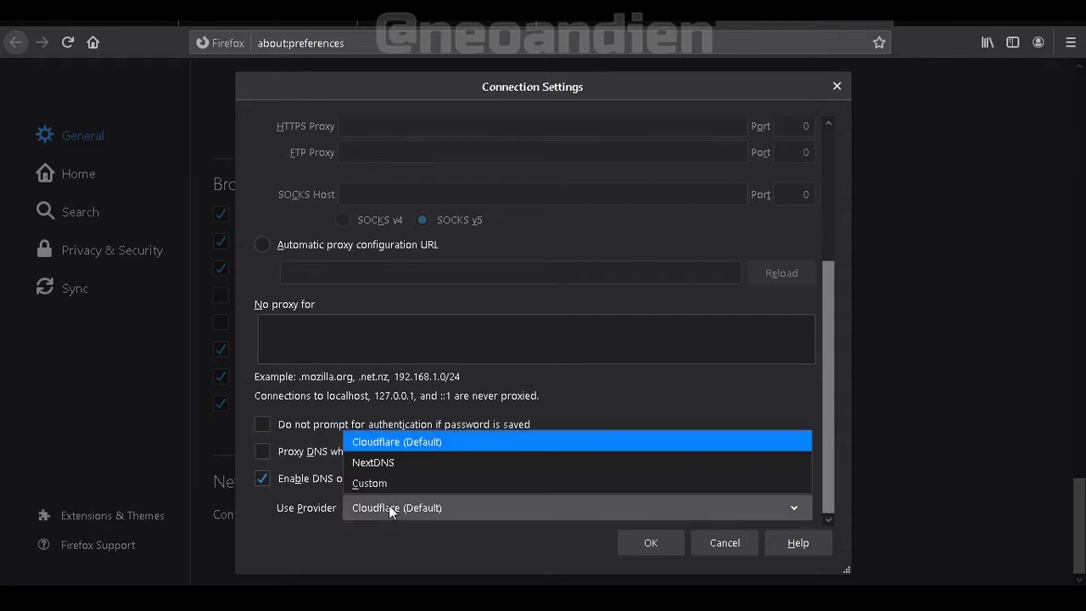
pyautogui.click(385, 491)
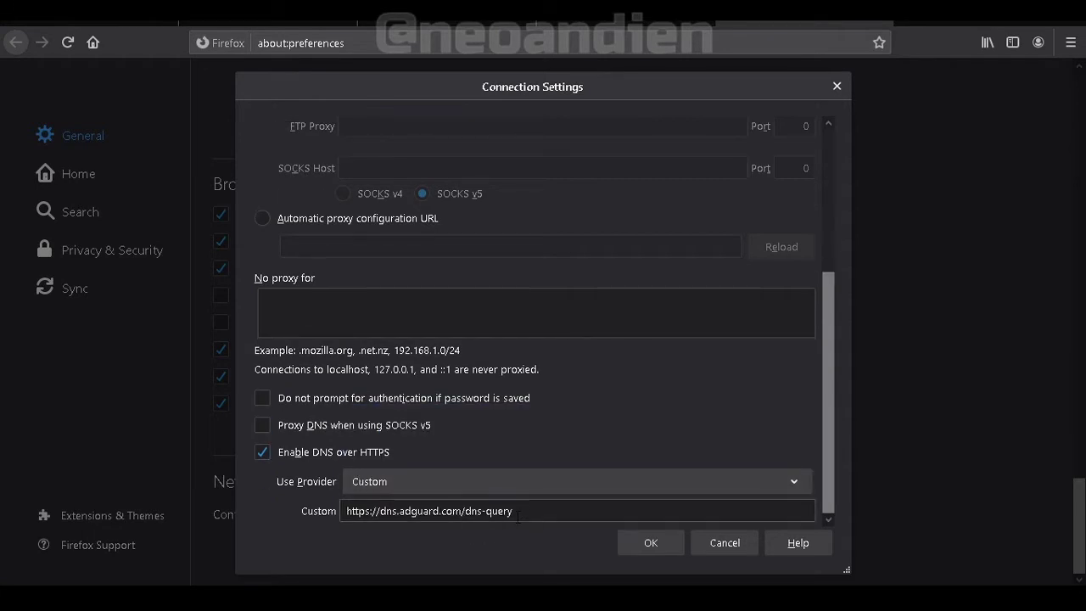
pyautogui.press('Tab')
pyautogui.rightClick(395, 511)
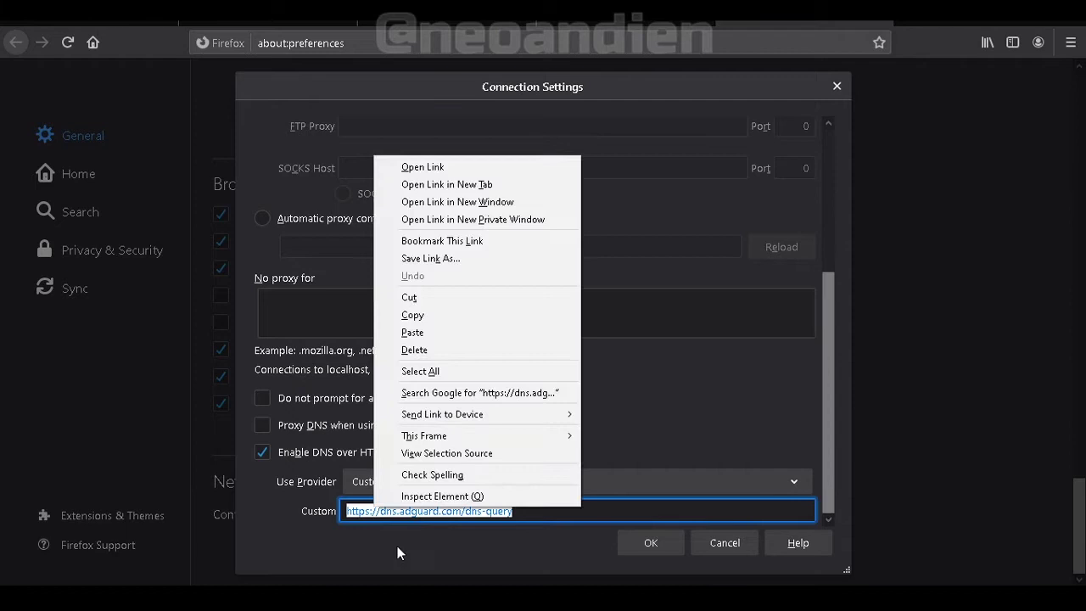
pyautogui.click(450, 333)
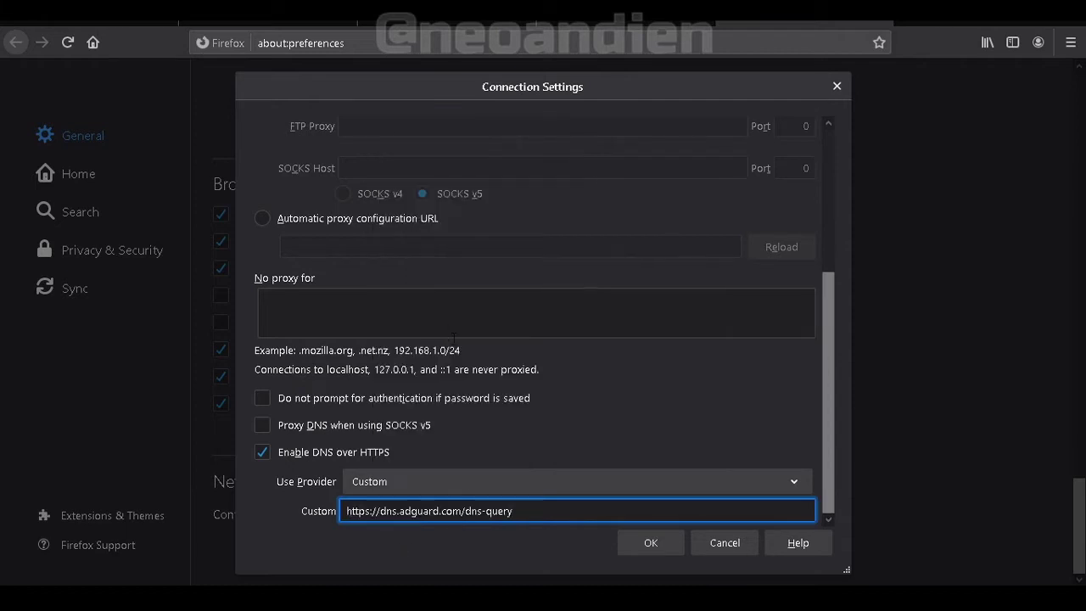
pyautogui.click(663, 538)
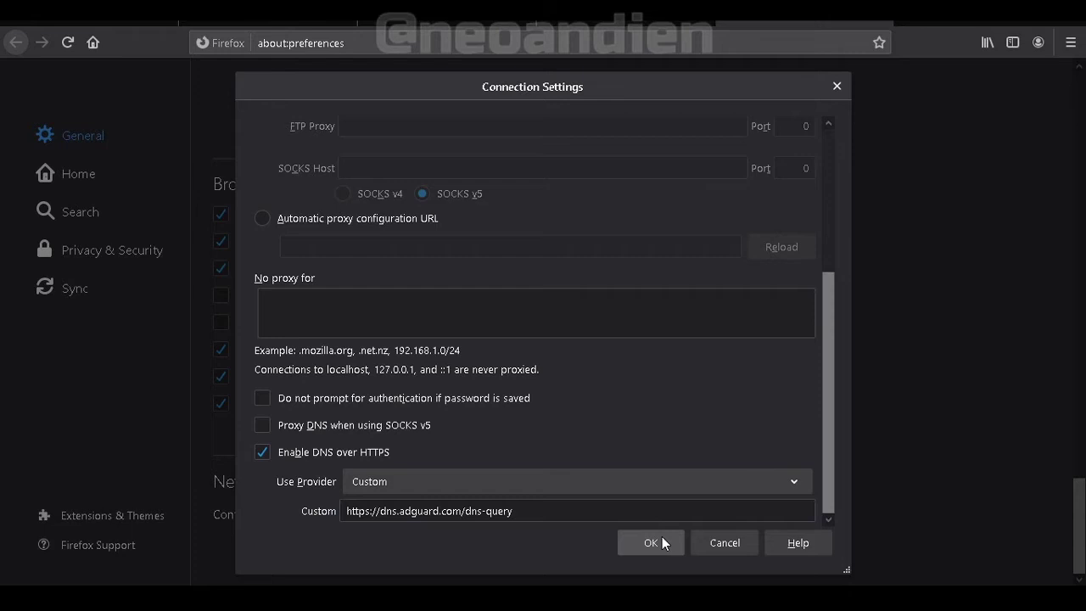
pyautogui.click(663, 540)
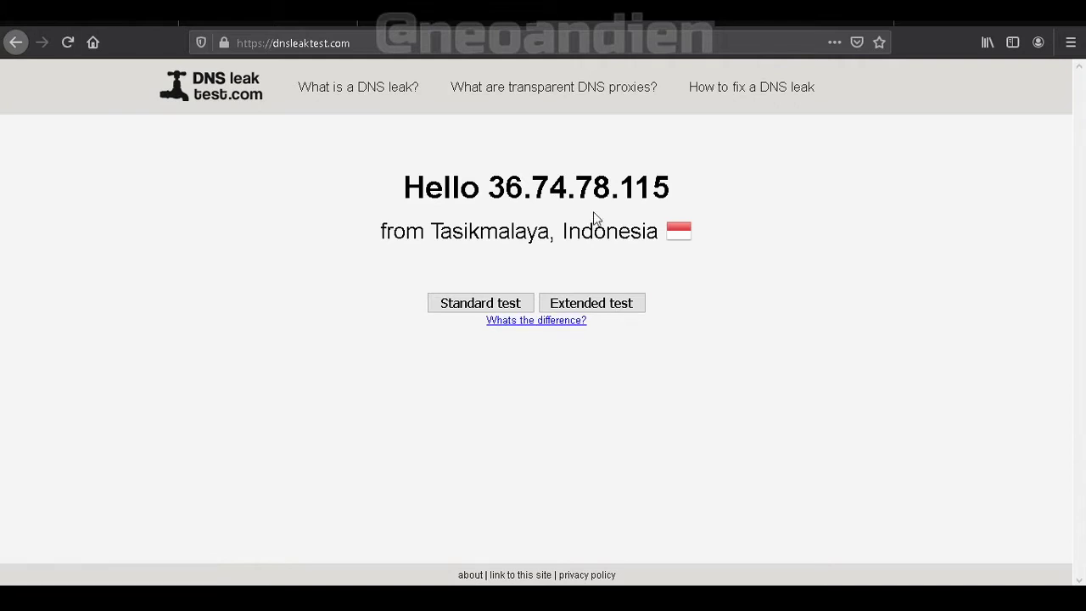
# - Run the standard test on dnsleaktest.com, return to its start page and start the extended test
pyautogui.click(479, 303)
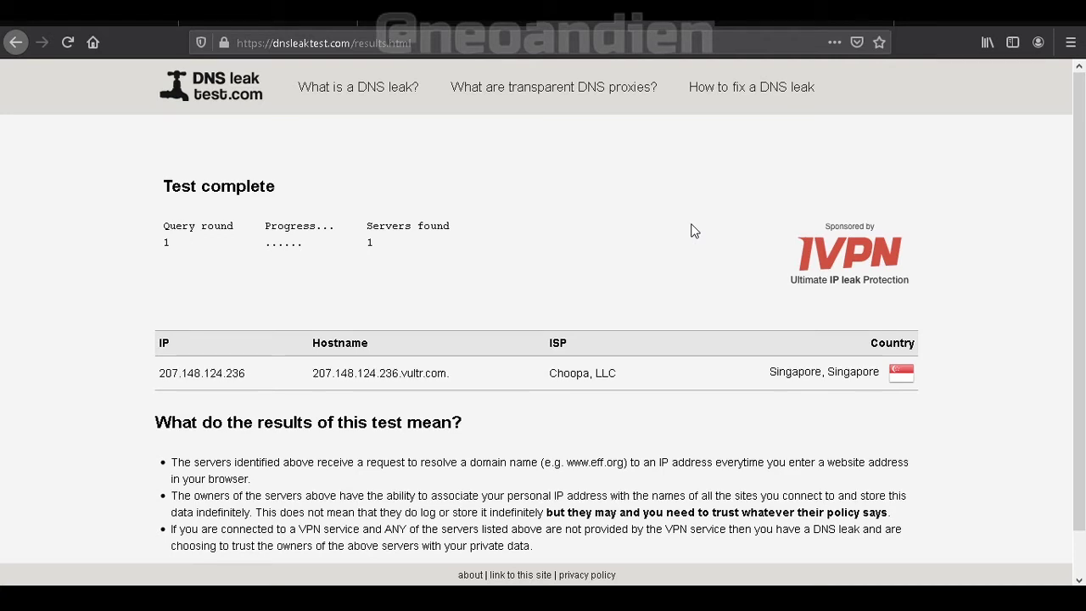
pyautogui.click(16, 43)
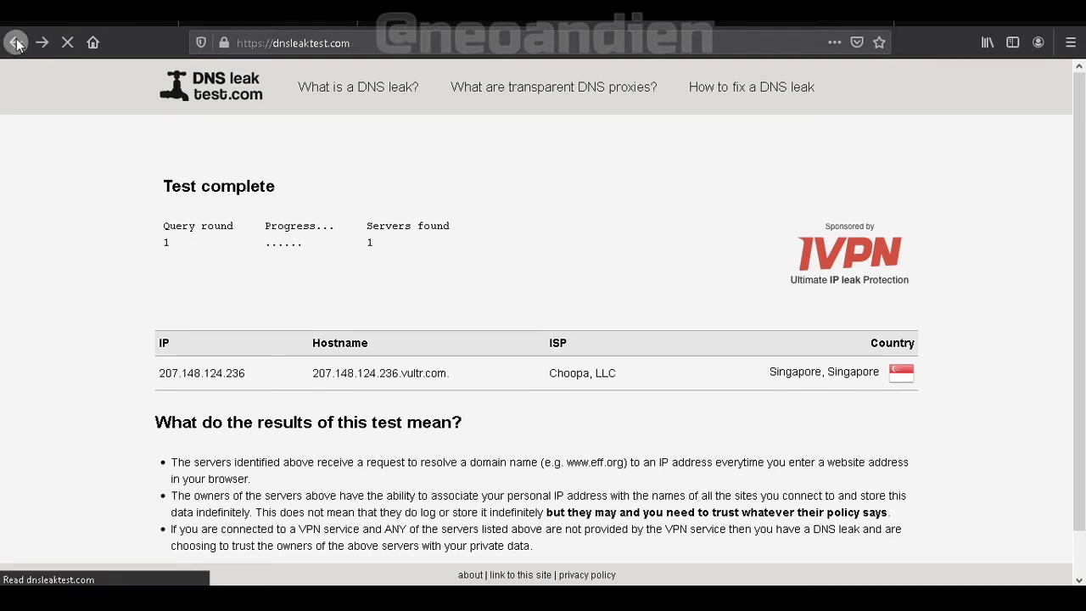
pyautogui.click(597, 307)
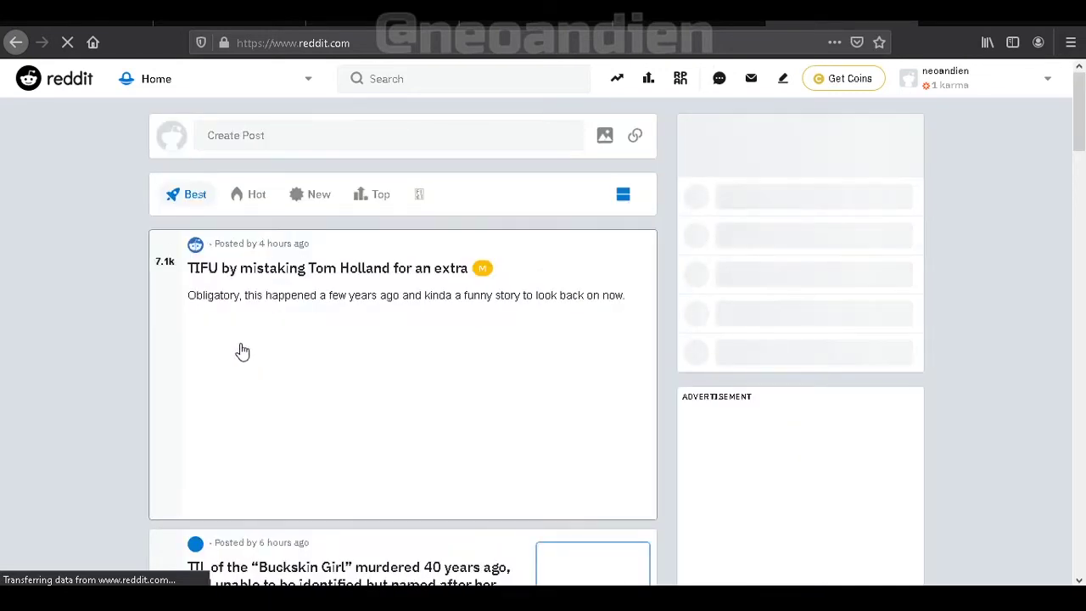
# - Look over the Reddit home feed and ping reddit.com twice from the Command Prompt
pyautogui.scroll(-6, 39, 296)
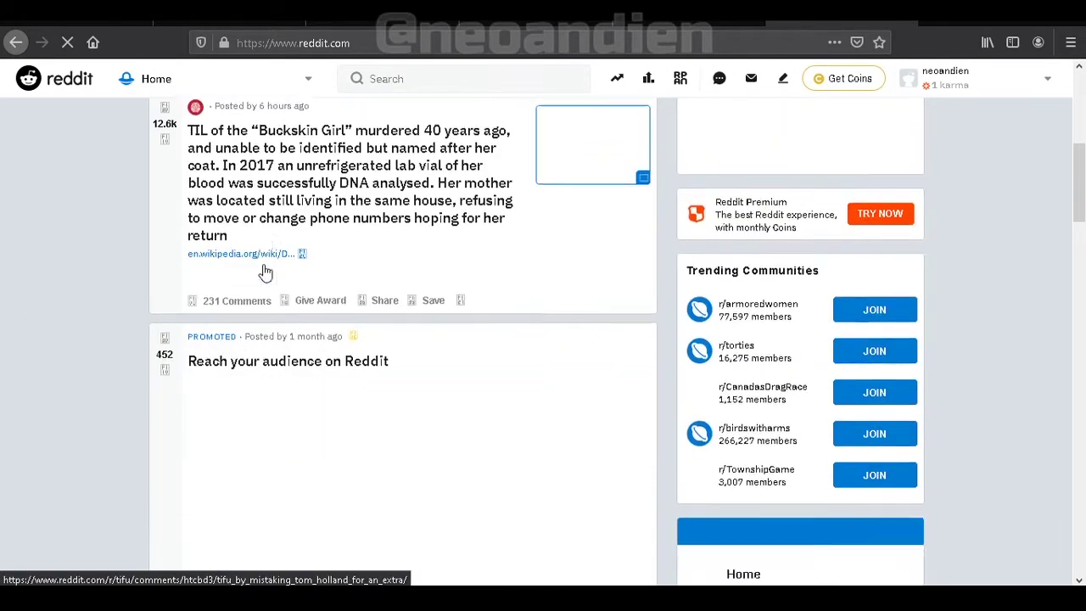
pyautogui.scroll(6, 137, 275)
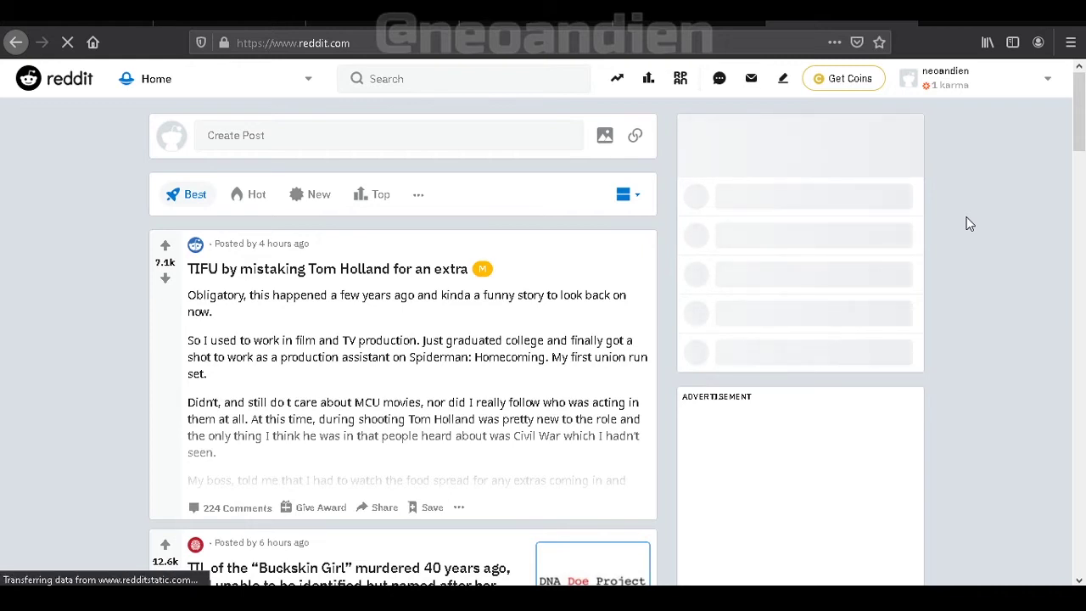
pyautogui.write('ping reddit.com')
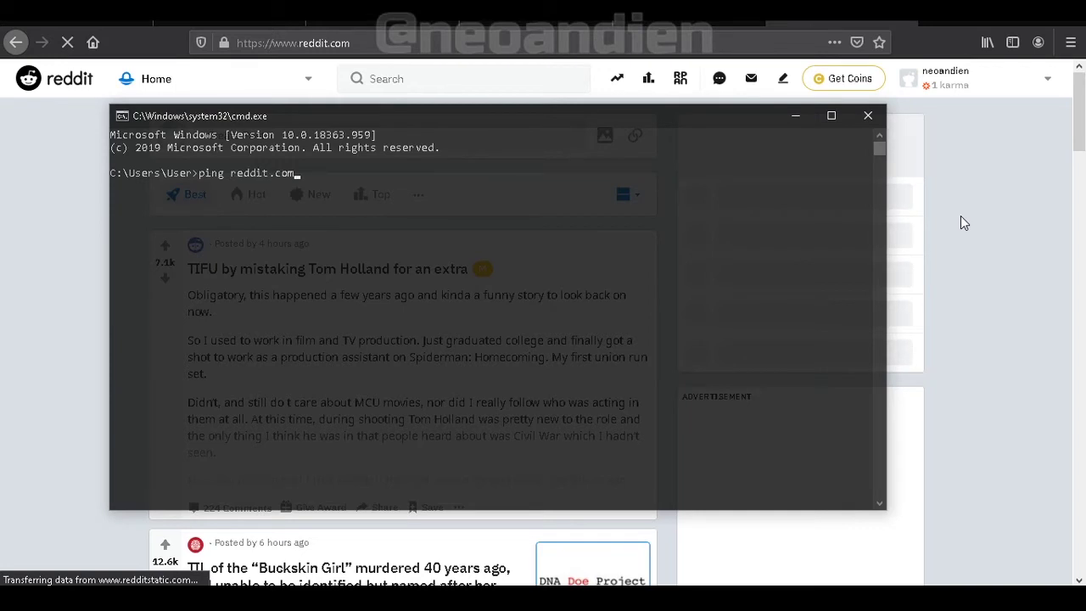
pyautogui.press('Return')
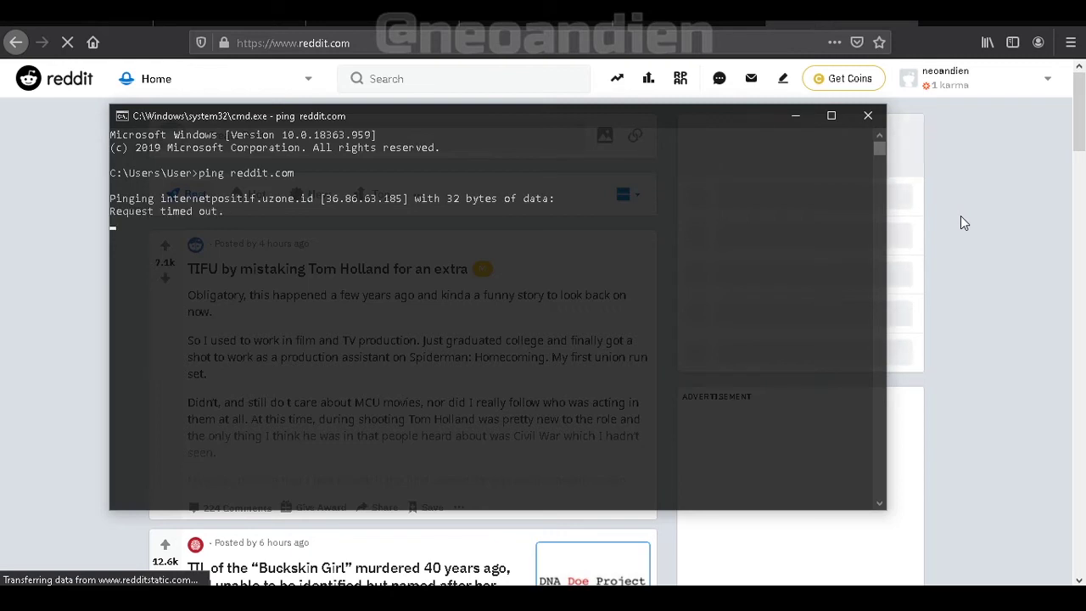
pyautogui.hotkey('ctrl', 'c')
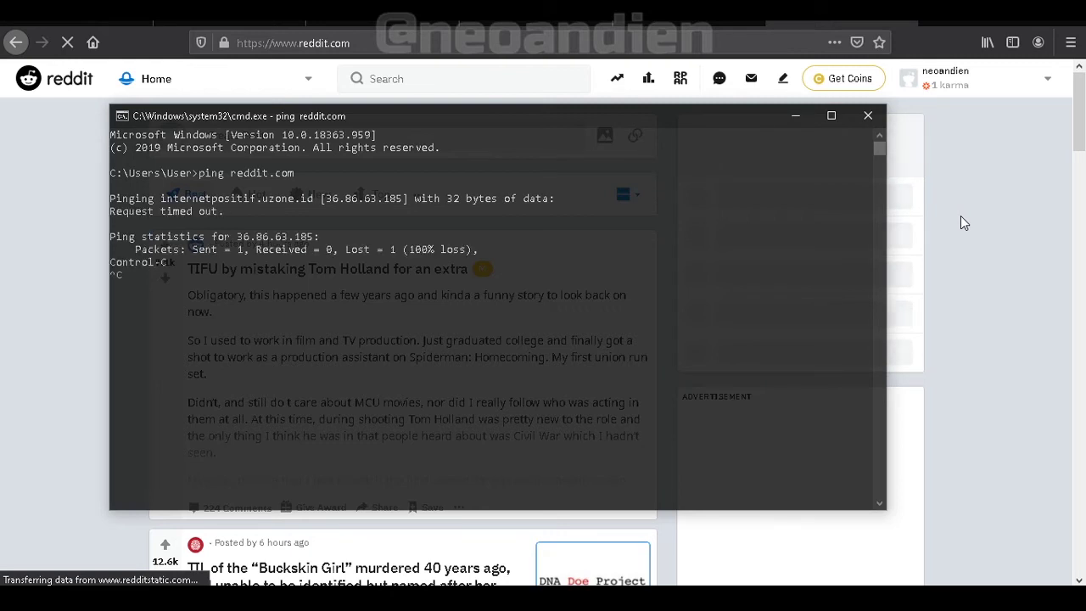
pyautogui.press('Up')
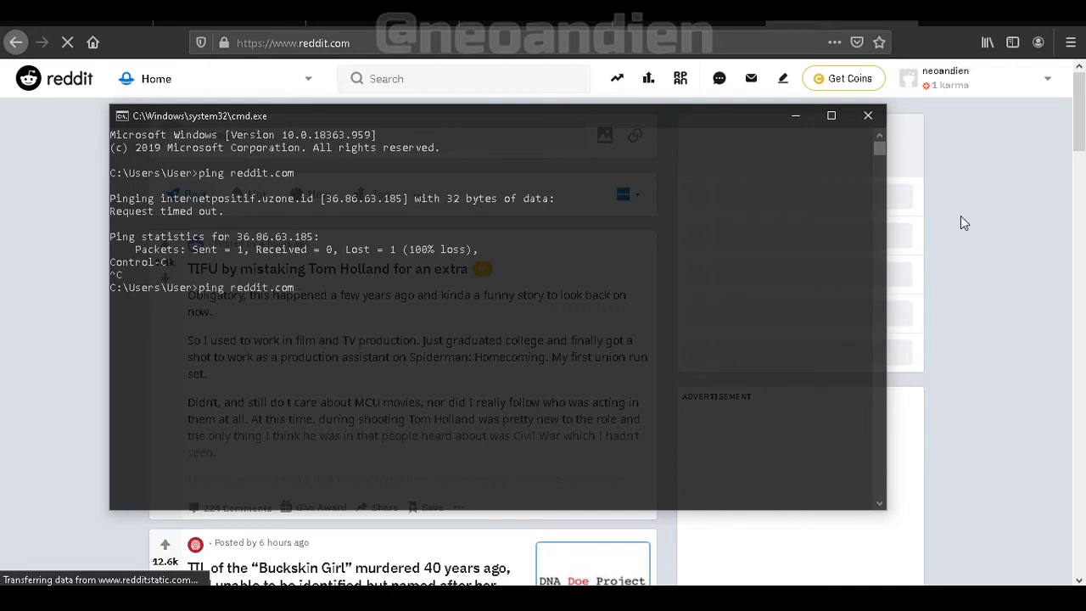
pyautogui.press('Return')
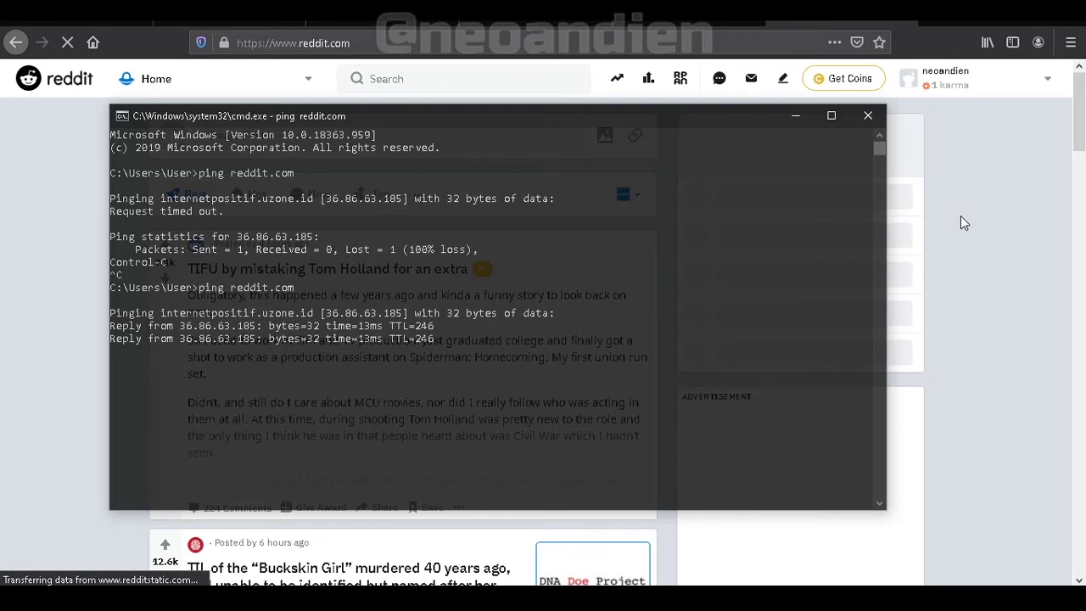
pyautogui.hotkey('ctrl', 'c')
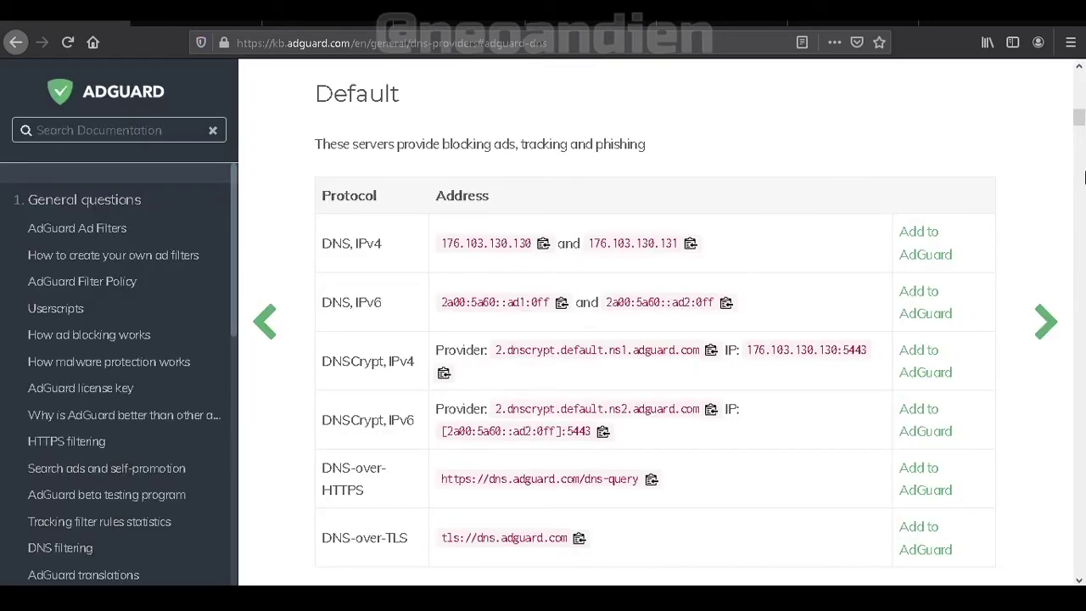
# - Look up the Cloudflare DNS and Verisign Public DNS entries on AdGuard's Known DNS Providers page, returning to the list after each
pyautogui.scroll(15, 463, 363)
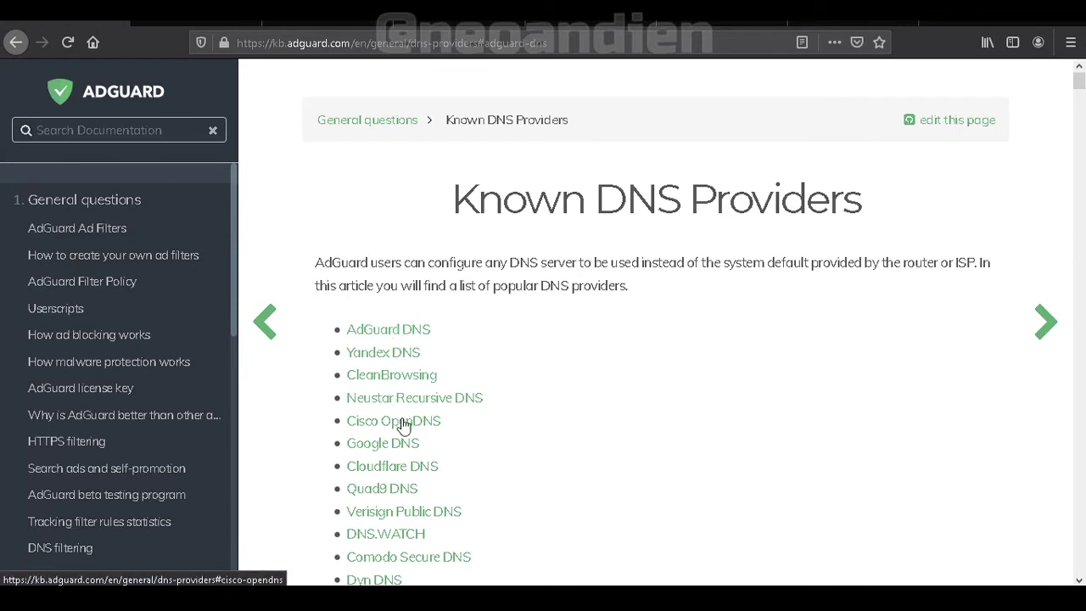
pyautogui.click(407, 474)
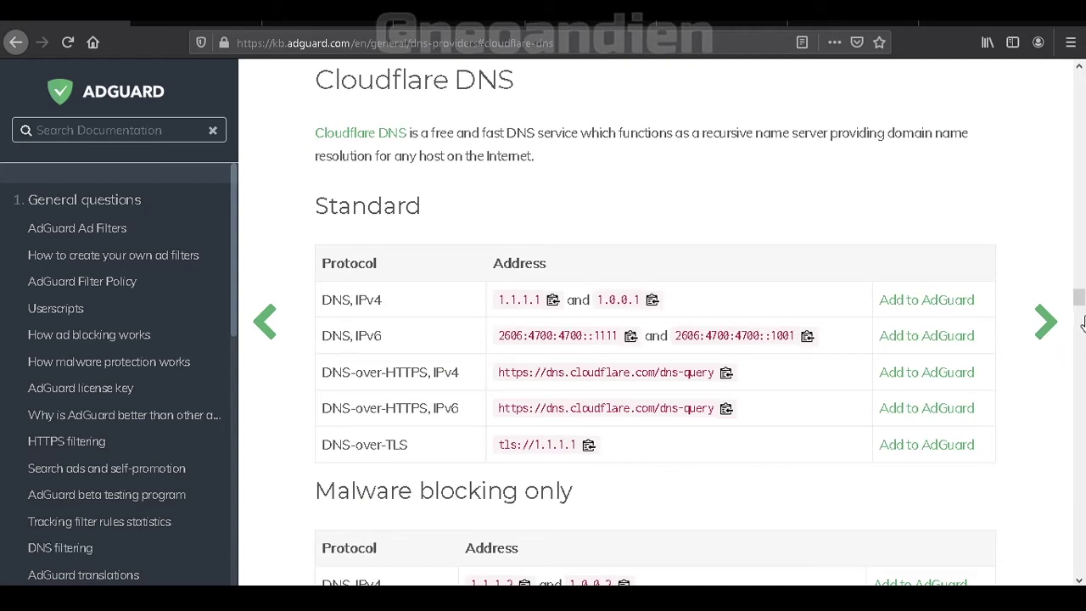
pyautogui.click(15, 41)
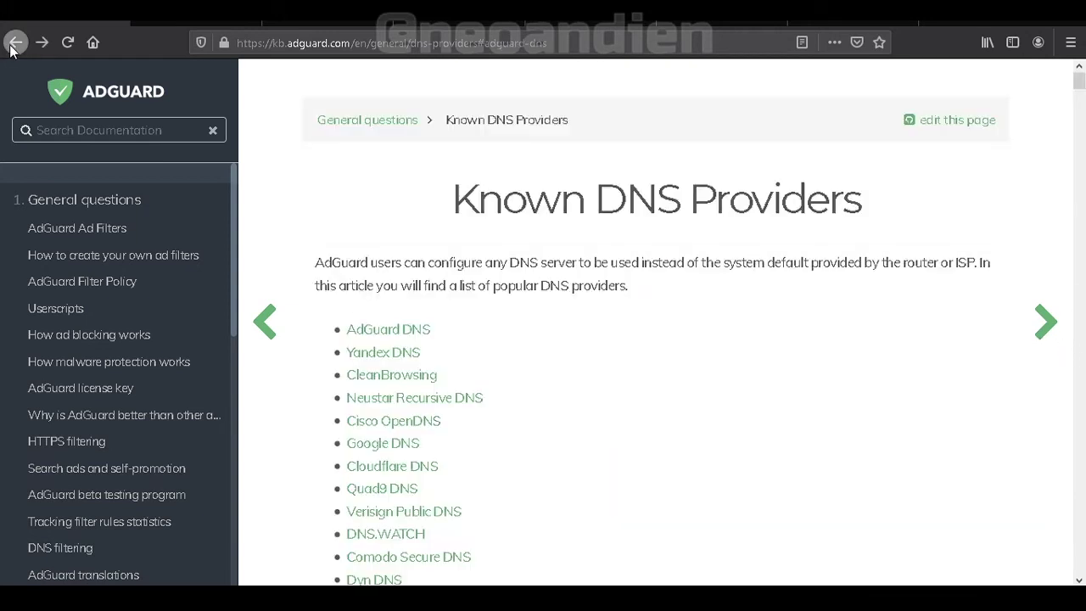
pyautogui.scroll(-1, 434, 471)
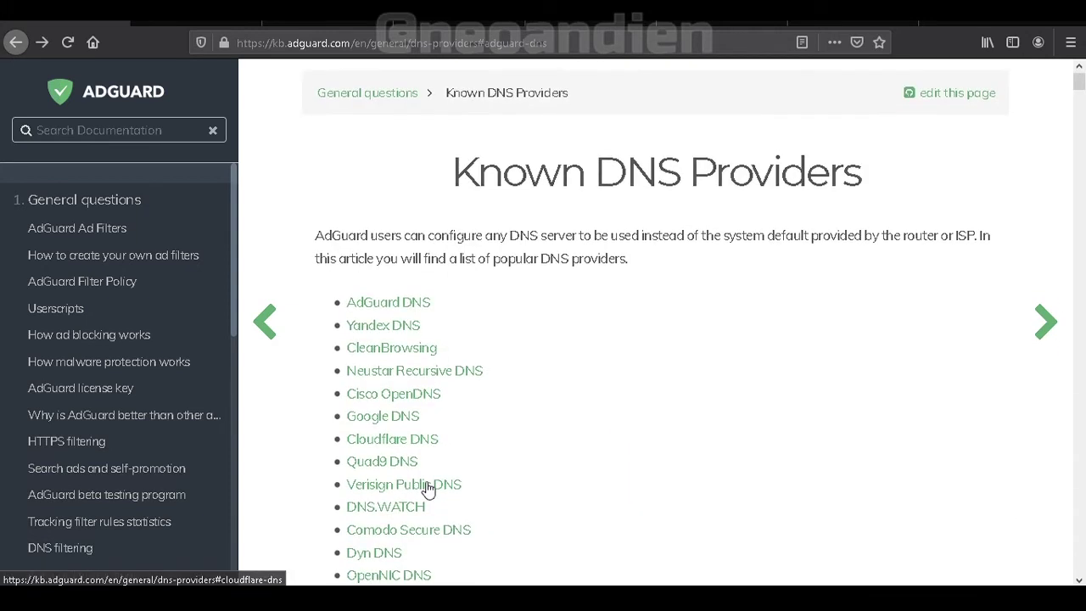
pyautogui.click(428, 490)
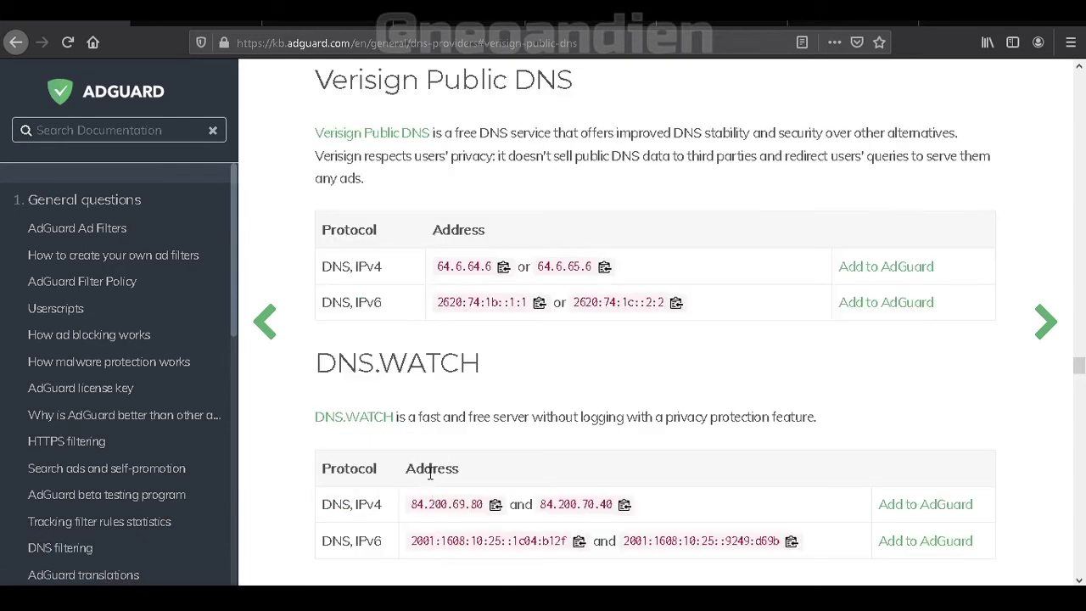
pyautogui.click(16, 44)
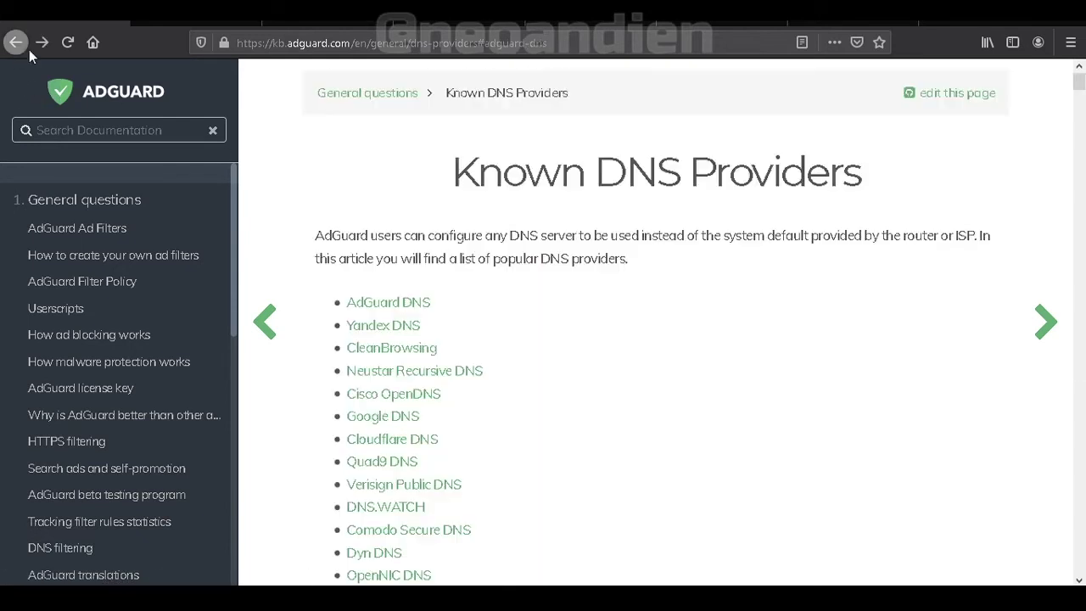
pyautogui.scroll(-2, 506, 429)
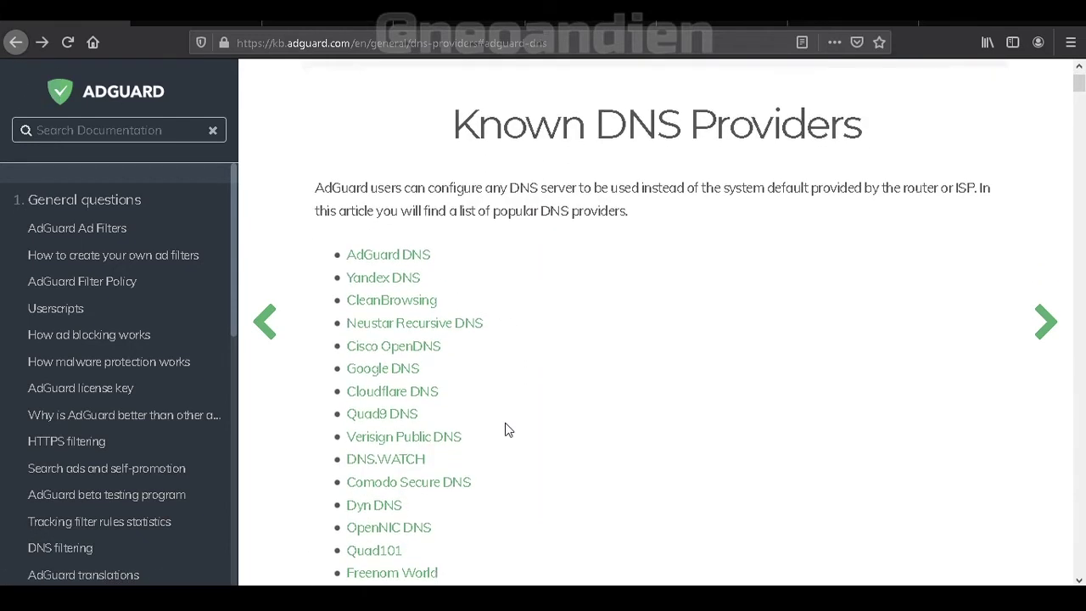
# - Open the AdGuard DNS section and highlight the description of what its Default servers block
pyautogui.click(400, 196)
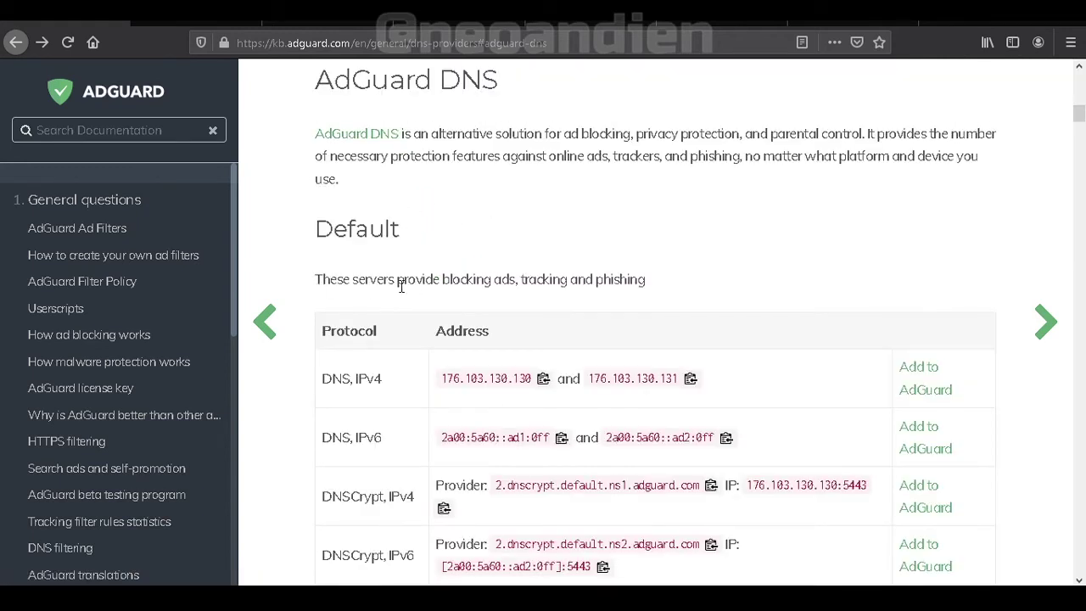
pyautogui.moveTo(315, 279); pyautogui.dragTo(513, 279)
pyautogui.click(513, 279)
pyautogui.moveTo(646, 279); pyautogui.dragTo(441, 280)
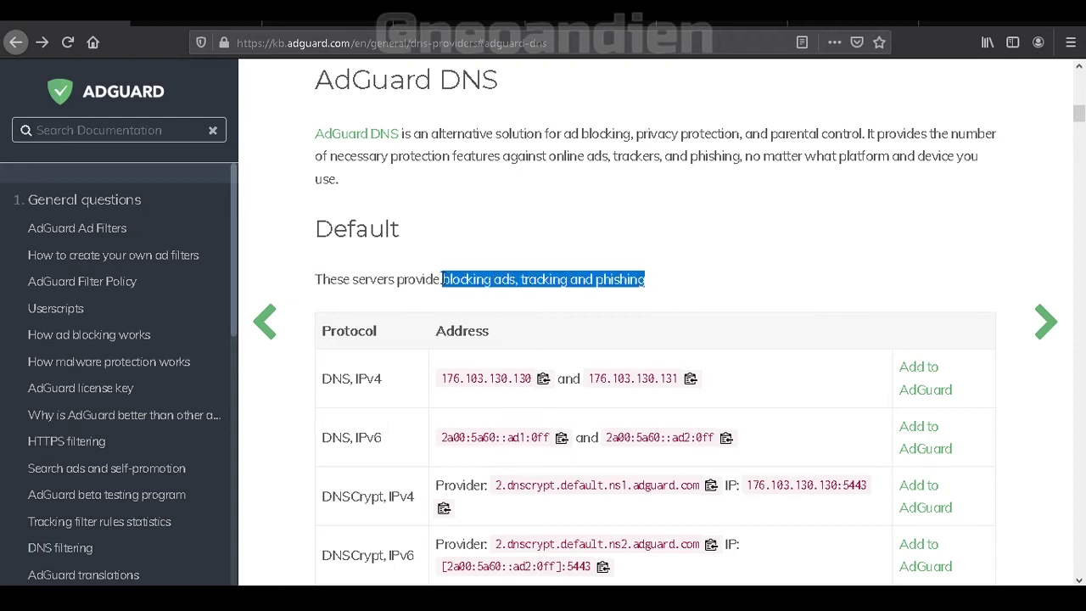
pyautogui.click(652, 290)
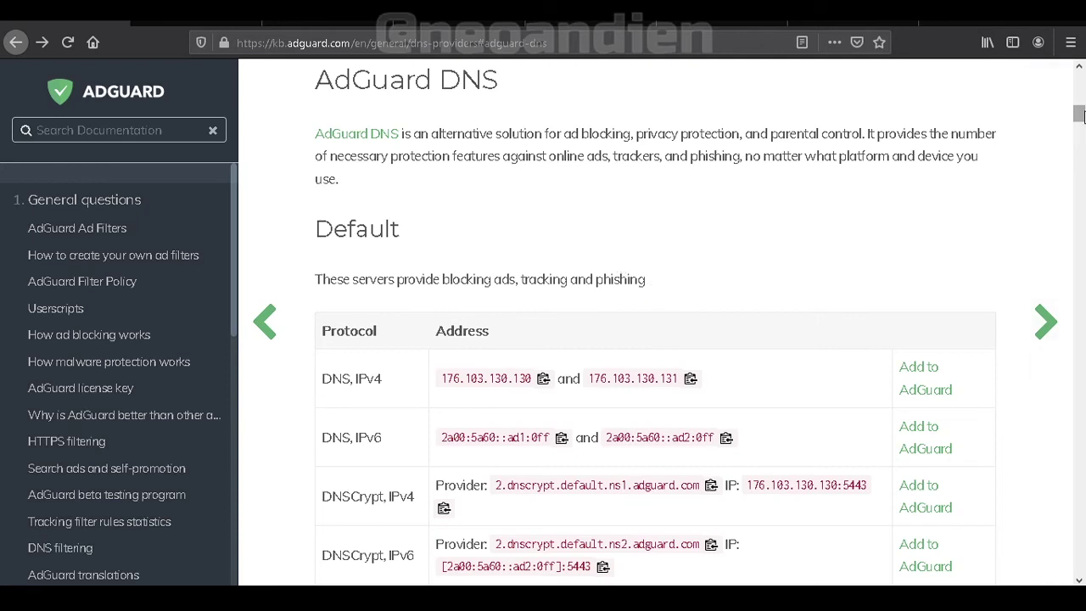
# - Open the Cloudflare DNS section from the provider list and highlight the "Malware blocking only" heading
pyautogui.moveTo(1079, 114); pyautogui.dragTo(1079, 81)
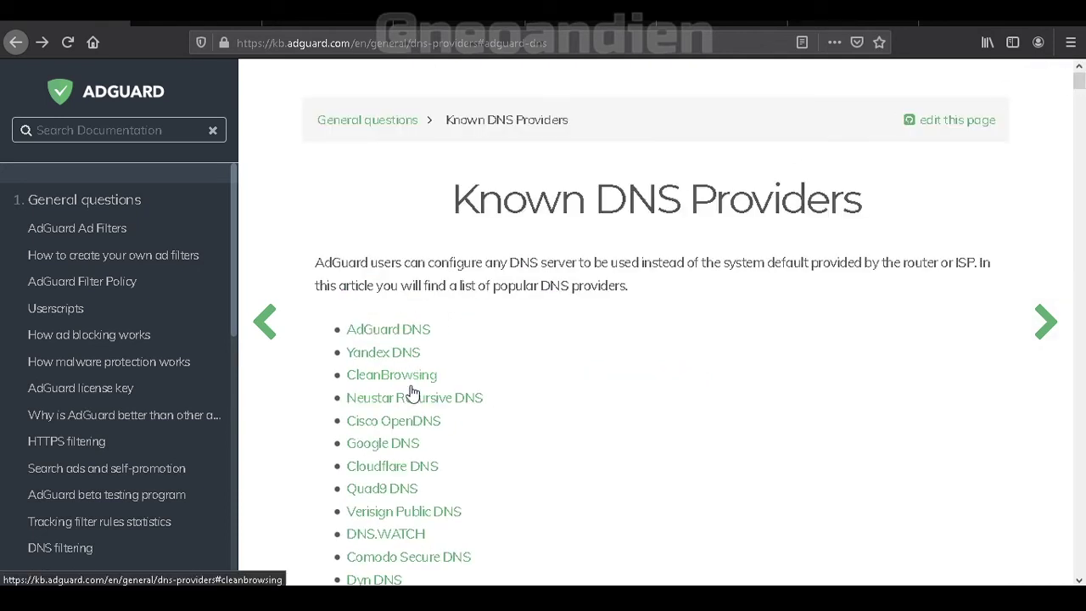
pyautogui.click(401, 469)
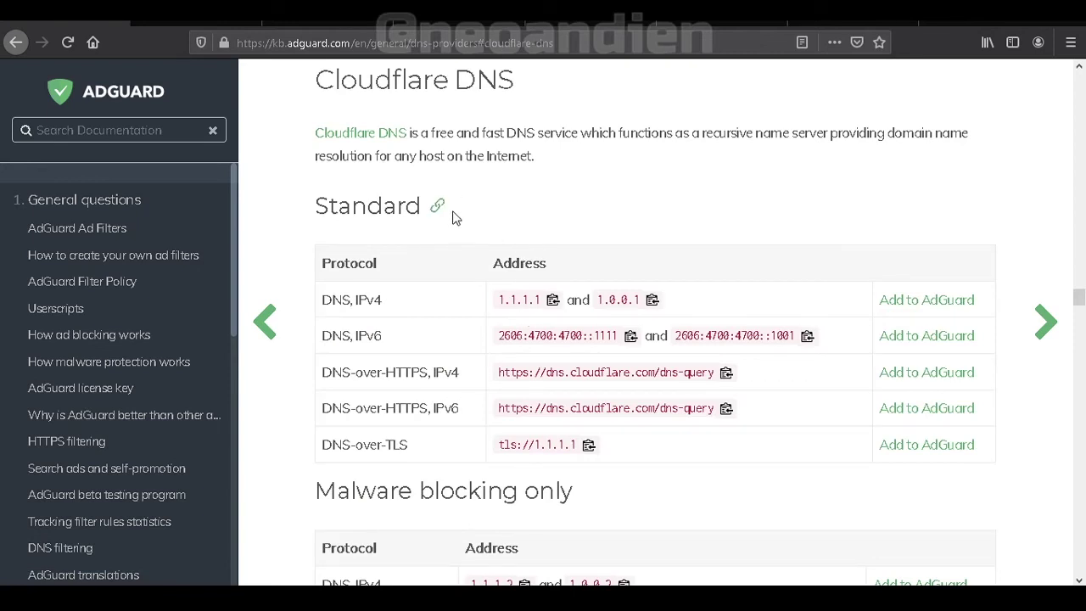
pyautogui.scroll(-4, 442, 246)
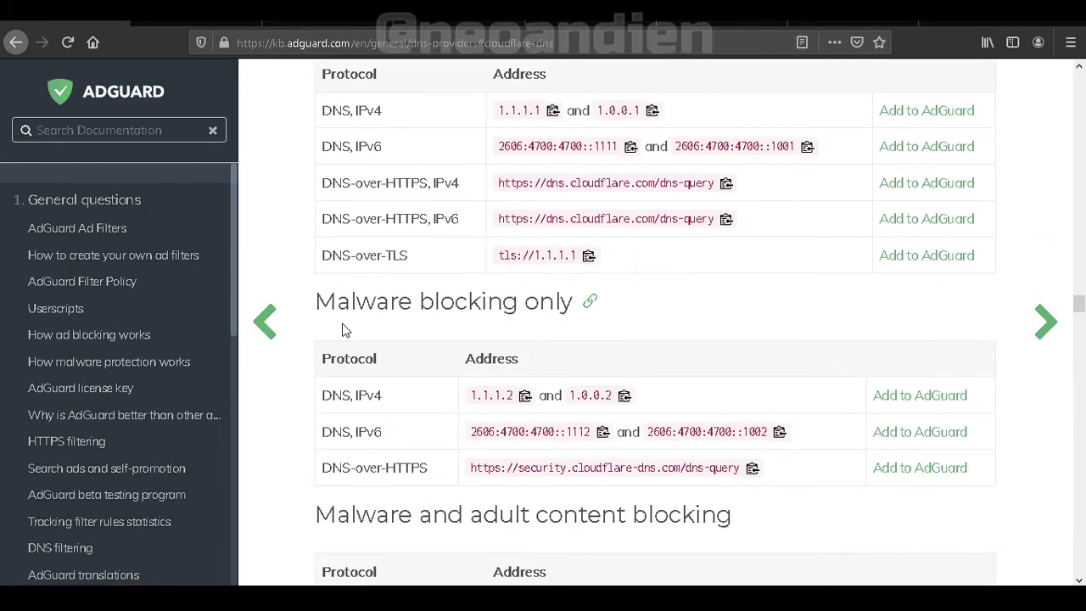
pyautogui.moveTo(316, 302); pyautogui.dragTo(574, 302)
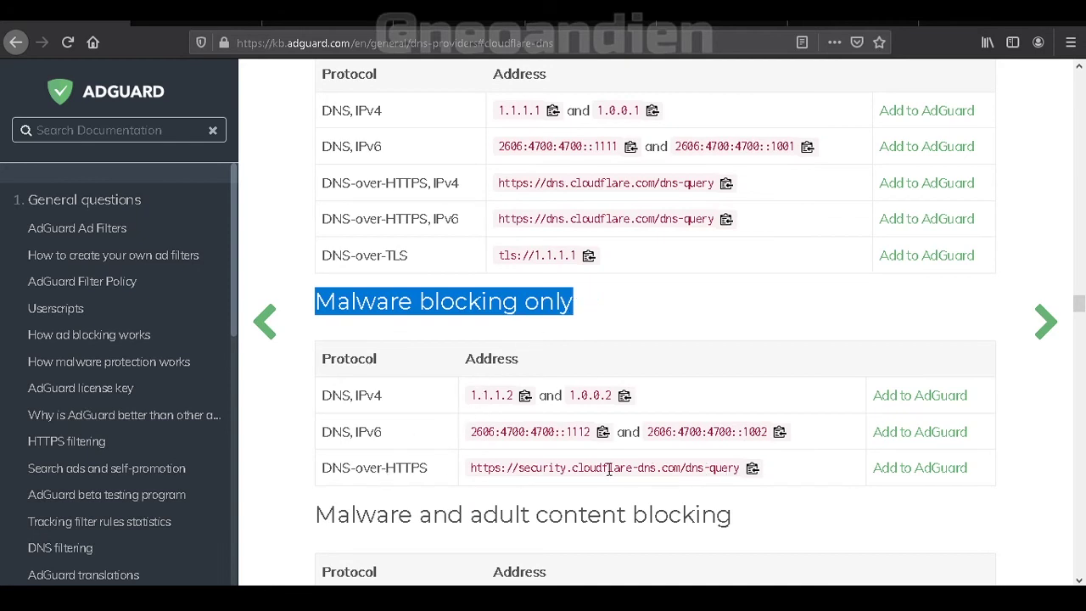
# - Review Cloudflare's Standard and filtered DNS servers and highlight the "Malware and adult content blocking" heading
pyautogui.scroll(3, 558, 377)
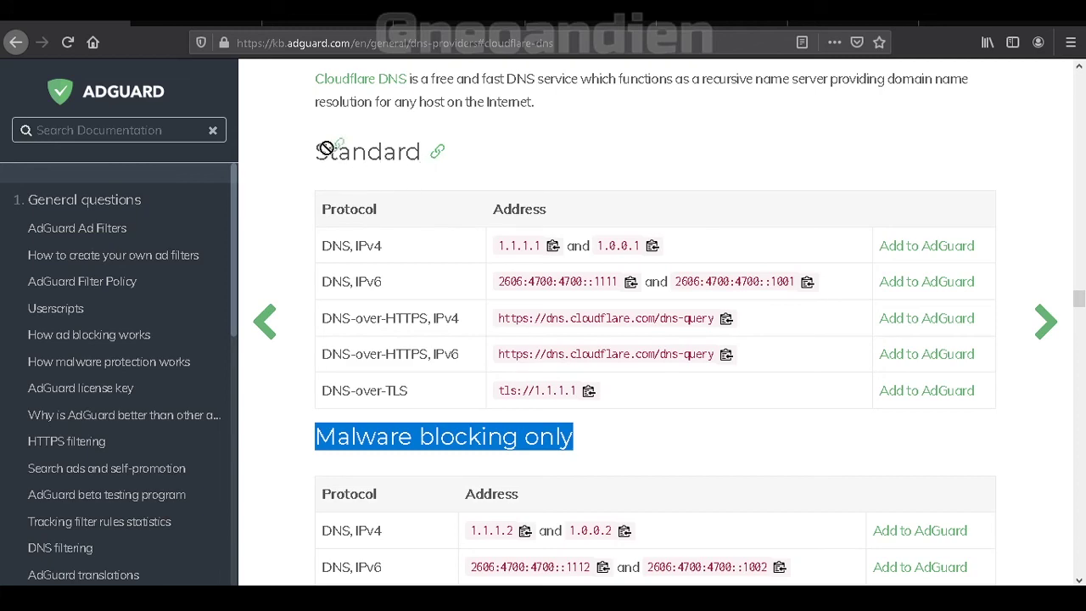
pyautogui.scroll(-10, 482, 246)
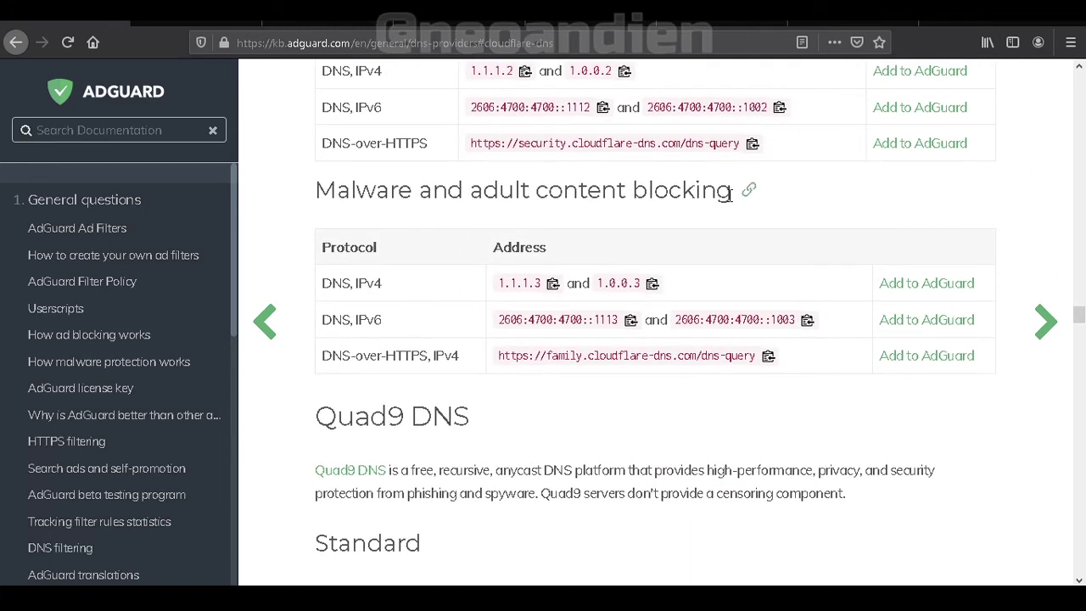
pyautogui.moveTo(705, 195); pyautogui.dragTo(323, 191)
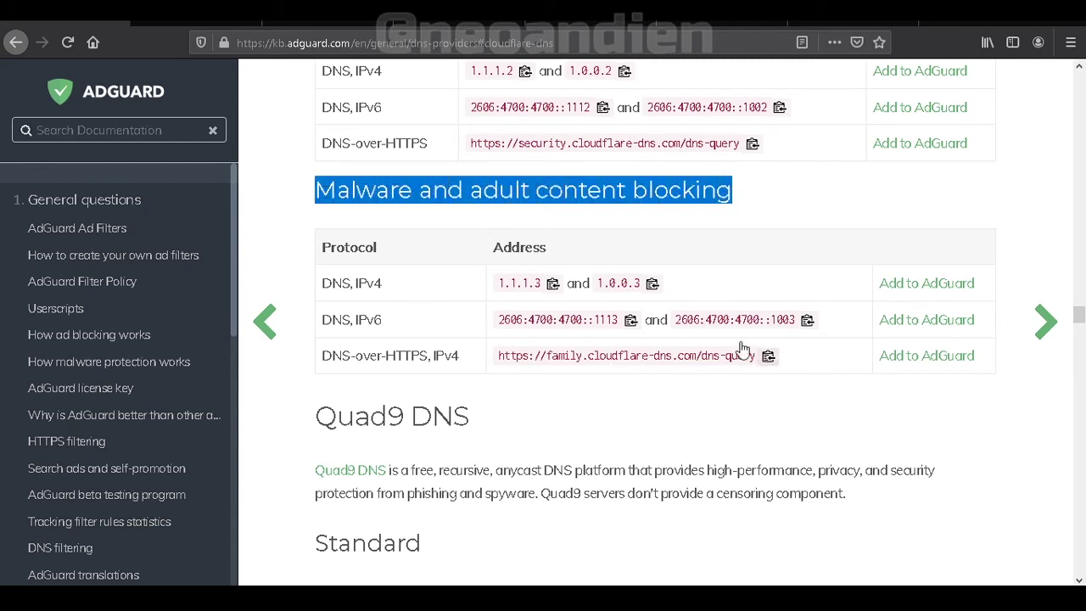
# - Return to the provider list, open the AdGuard DNS section, highlight the "Family Protection" heading and look over its server addresses
pyautogui.moveTo(1080, 318); pyautogui.dragTo(1079, 74)
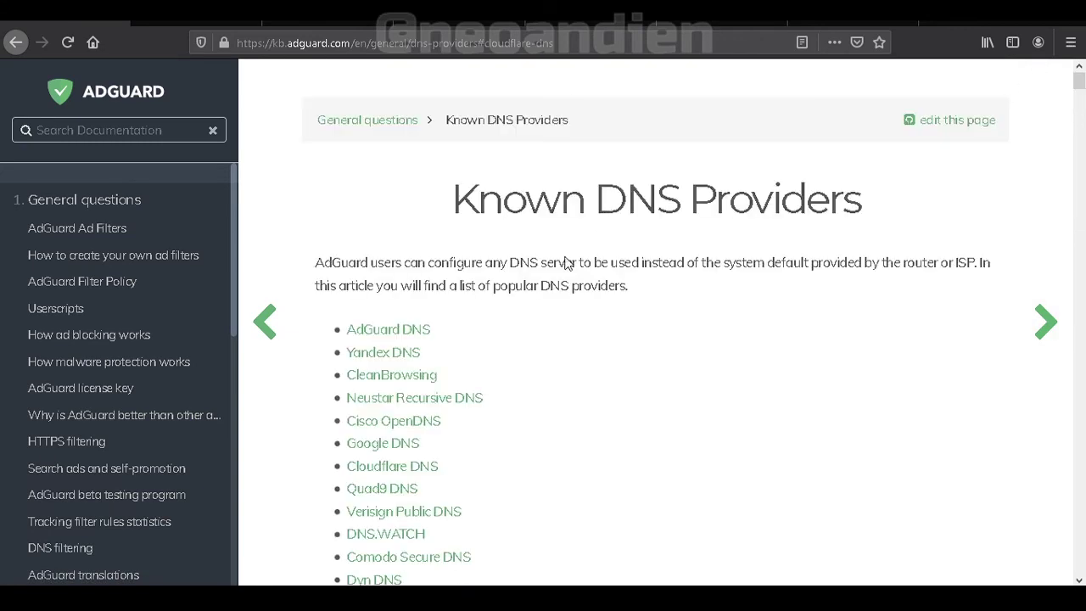
pyautogui.click(405, 330)
pyautogui.scroll(-2, 458, 361)
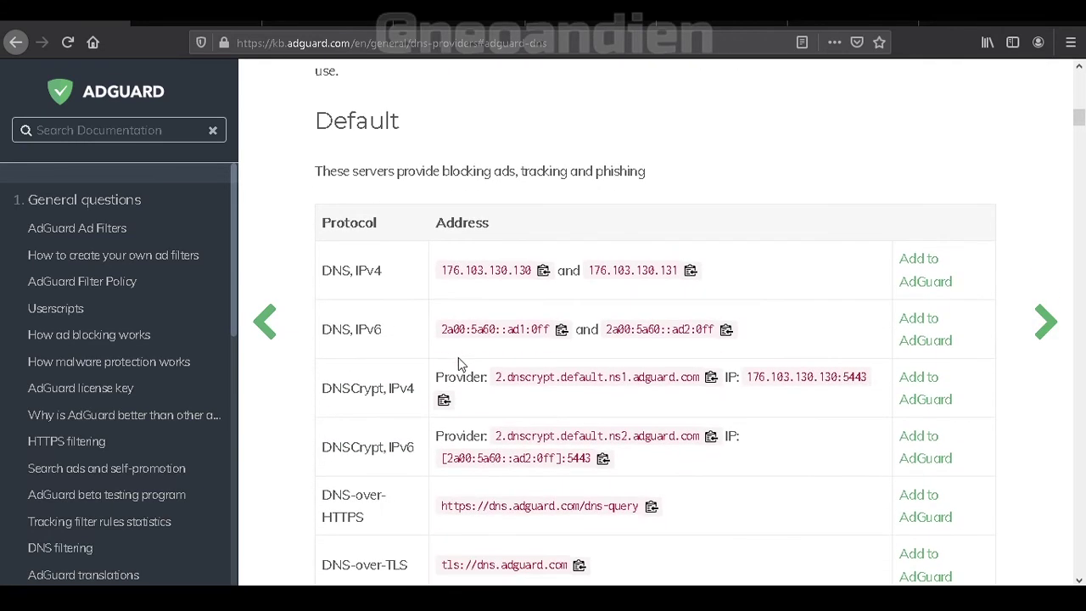
pyautogui.scroll(-5, 439, 306)
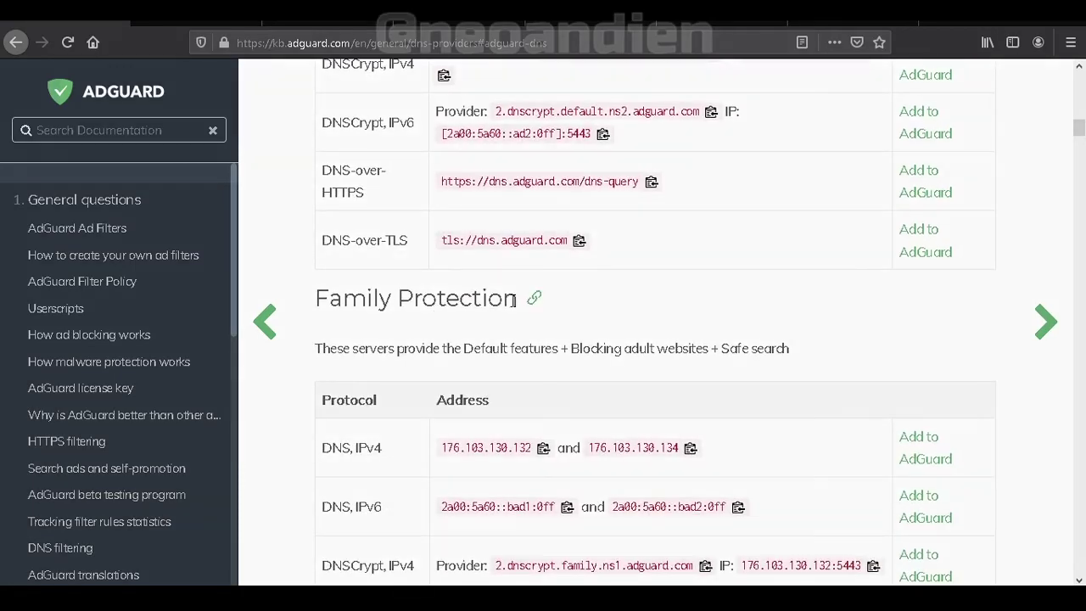
pyautogui.moveTo(514, 301); pyautogui.dragTo(315, 298)
pyautogui.scroll(-3, 339, 340)
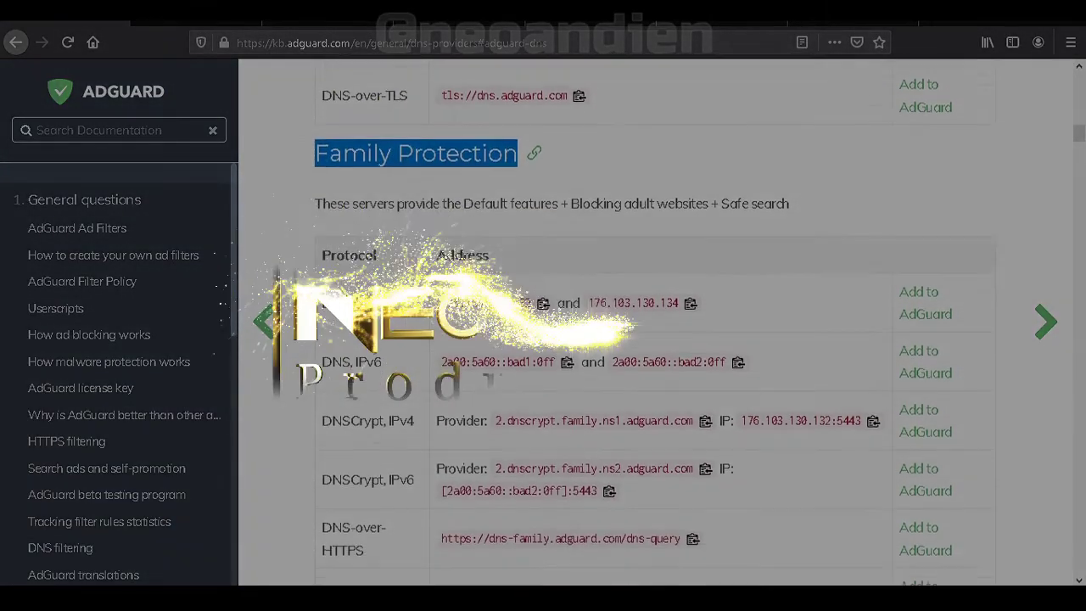
pyautogui.scroll(-1, 386, 204)
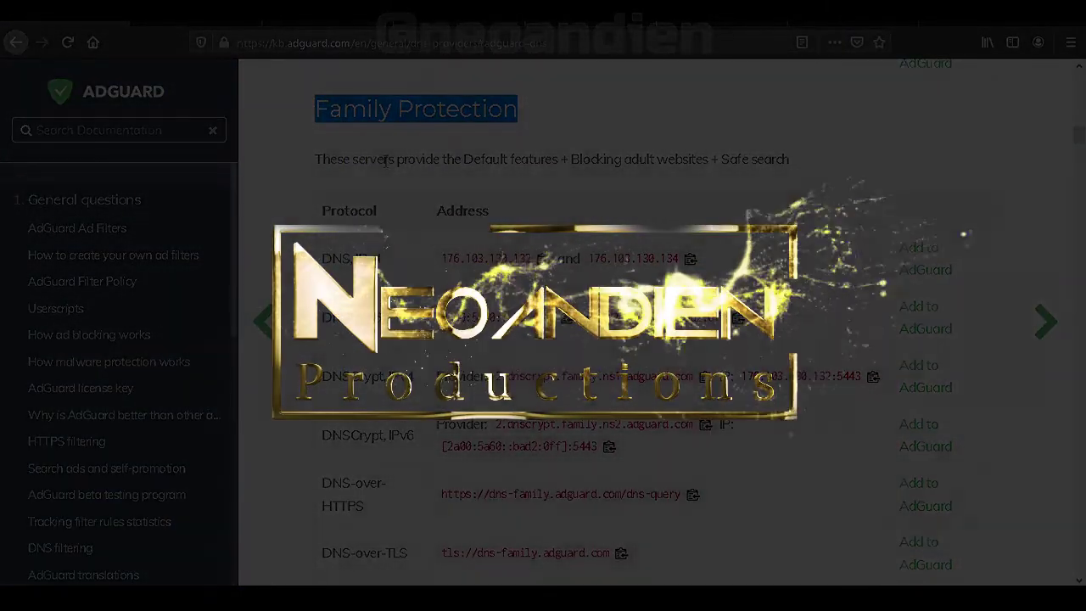